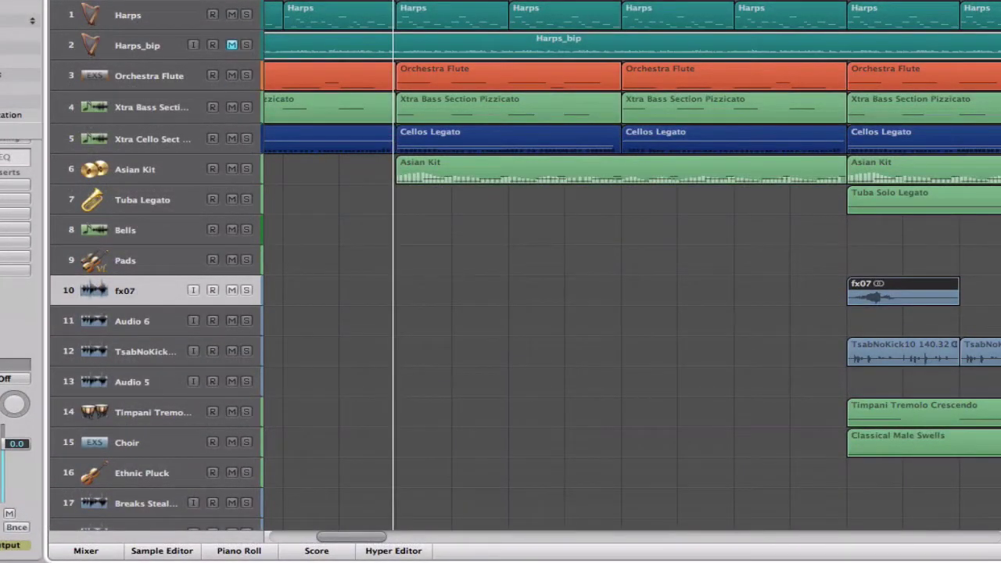
# Look over the arrangement's tracks at a more compact zoom, from the Cellos Legato entry to the Tuba Solo Legato entry.
pyautogui.moveTo(380, 537); pyautogui.dragTo(361, 538)
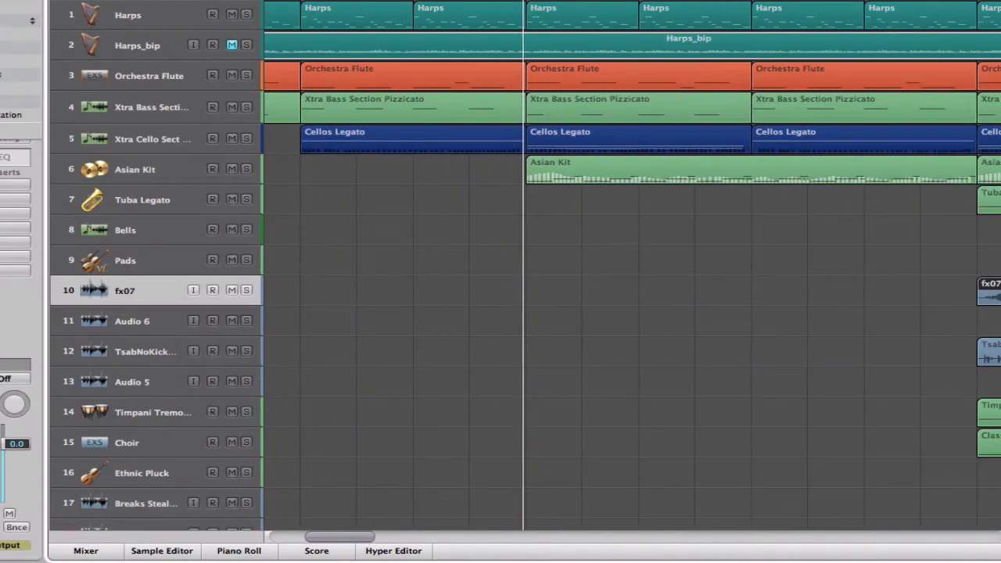
pyautogui.hotkey('ctrl', 'Up')
pyautogui.scroll(-3, 501, 281)
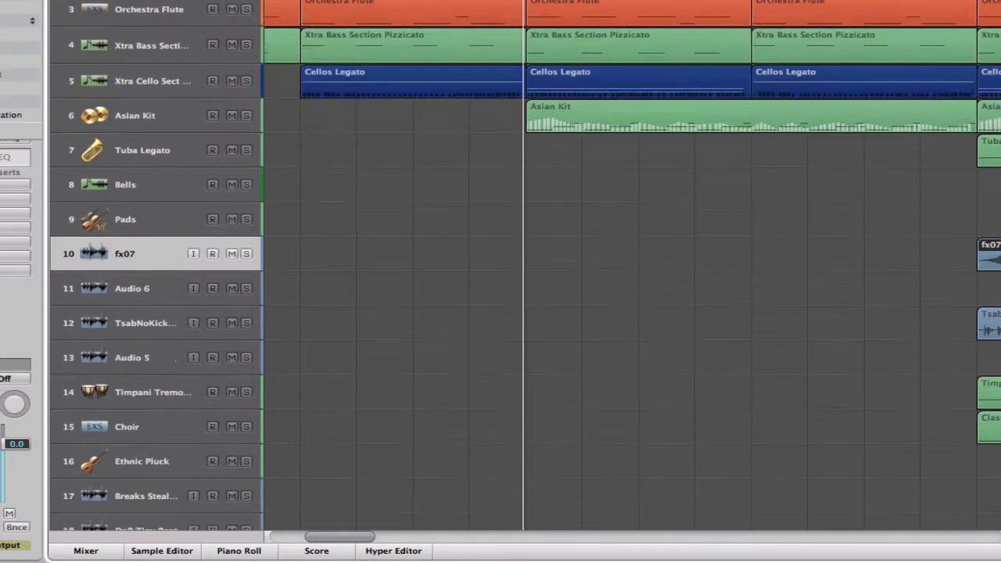
pyautogui.scroll(4, 500, 281)
pyautogui.hotkey('ctrl', 'Up')
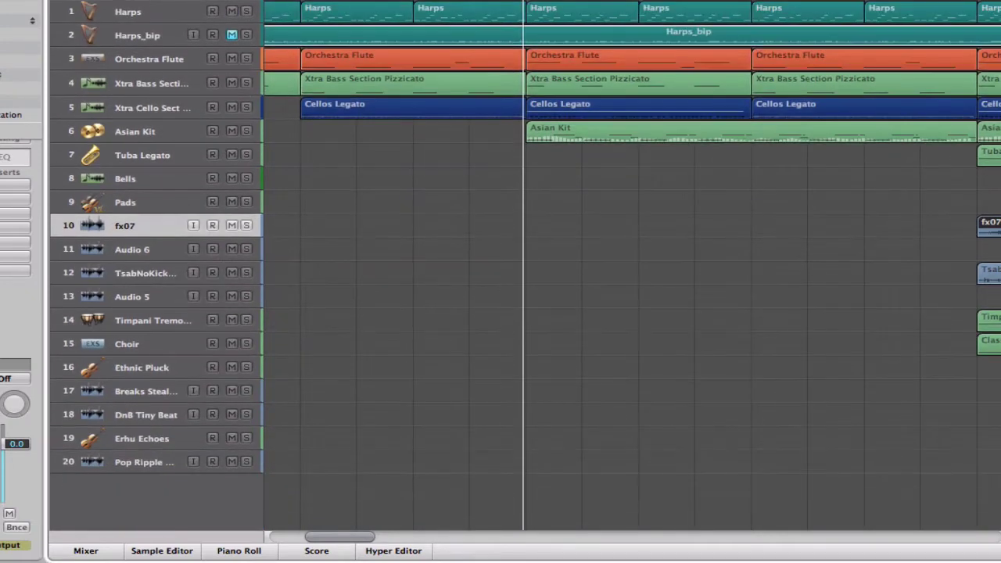
pyautogui.hotkey('ctrl', 'Right')
pyautogui.moveTo(367, 538); pyautogui.dragTo(370, 538)
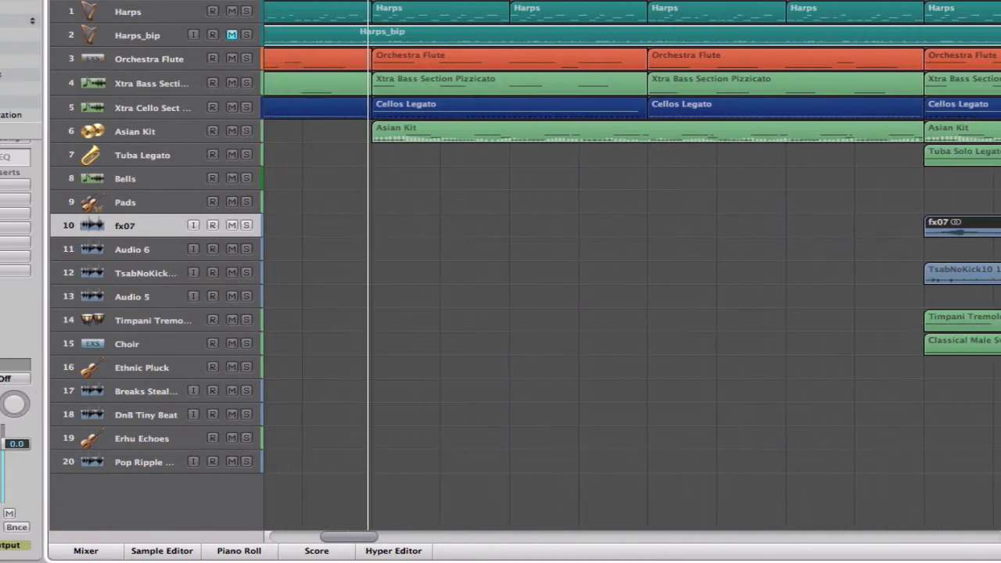
pyautogui.hotkey('ctrl', 'Down')
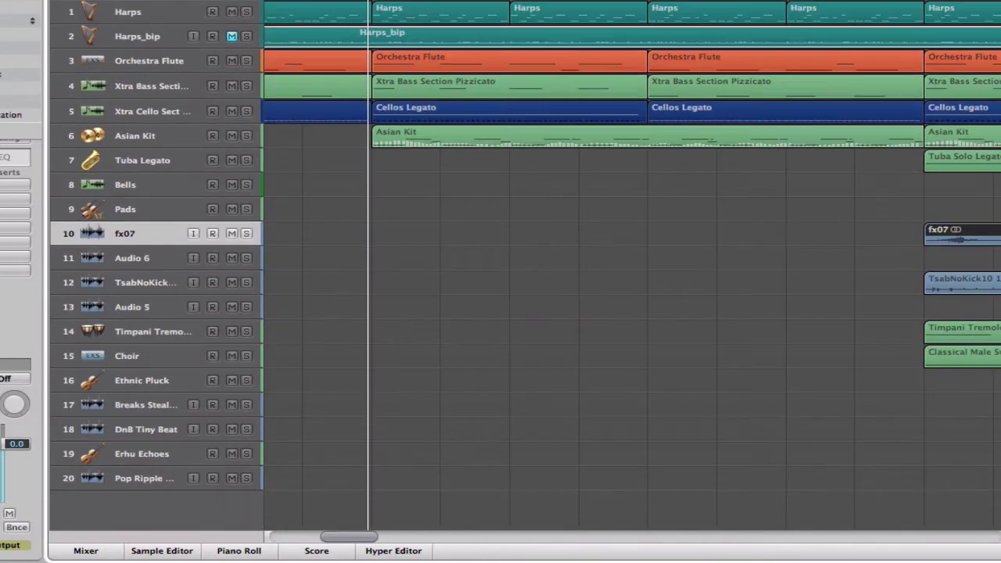
pyautogui.hotkey('ctrl', 'Down')
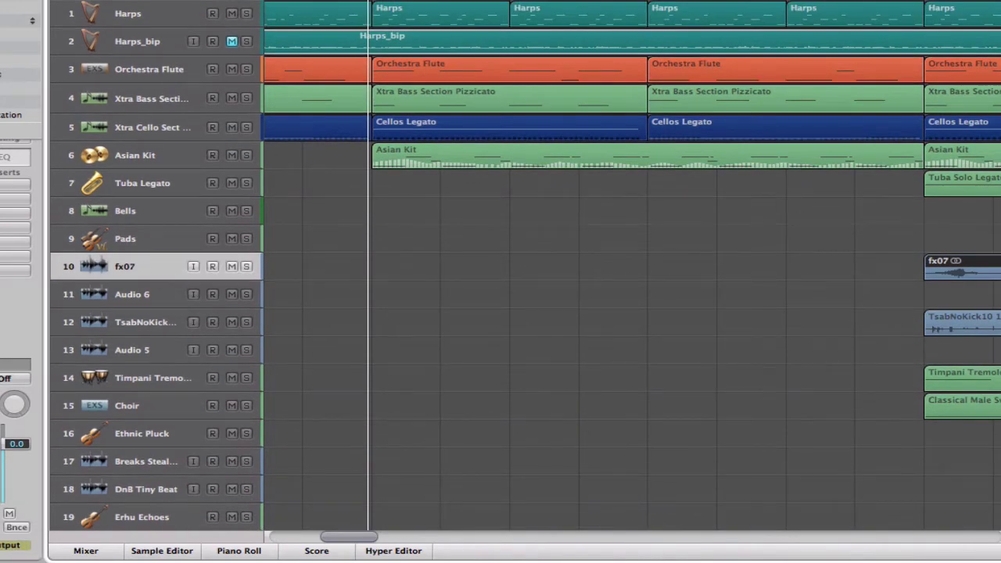
pyautogui.moveTo(361, 538); pyautogui.dragTo(340, 543)
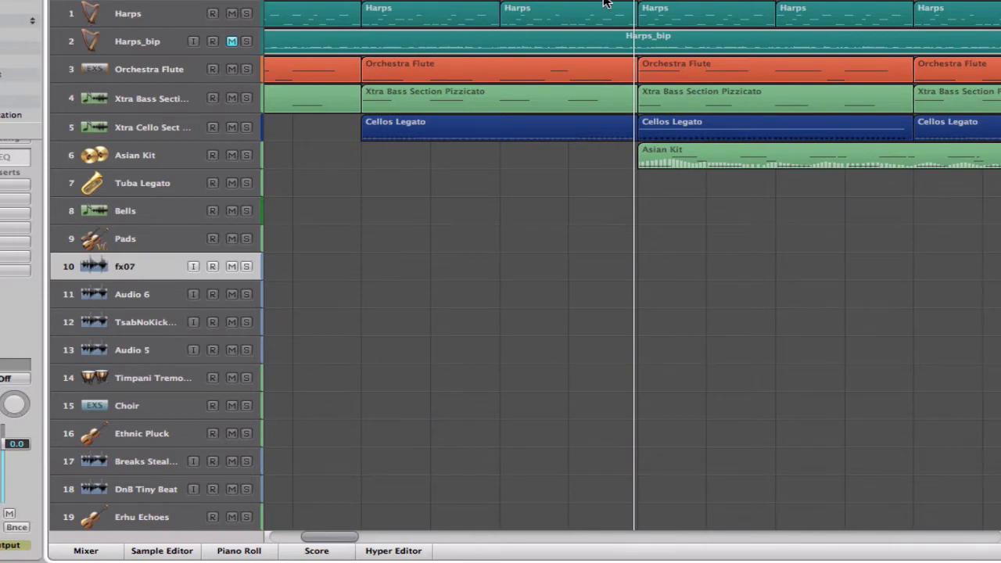
pyautogui.moveTo(321, 539); pyautogui.dragTo(359, 528)
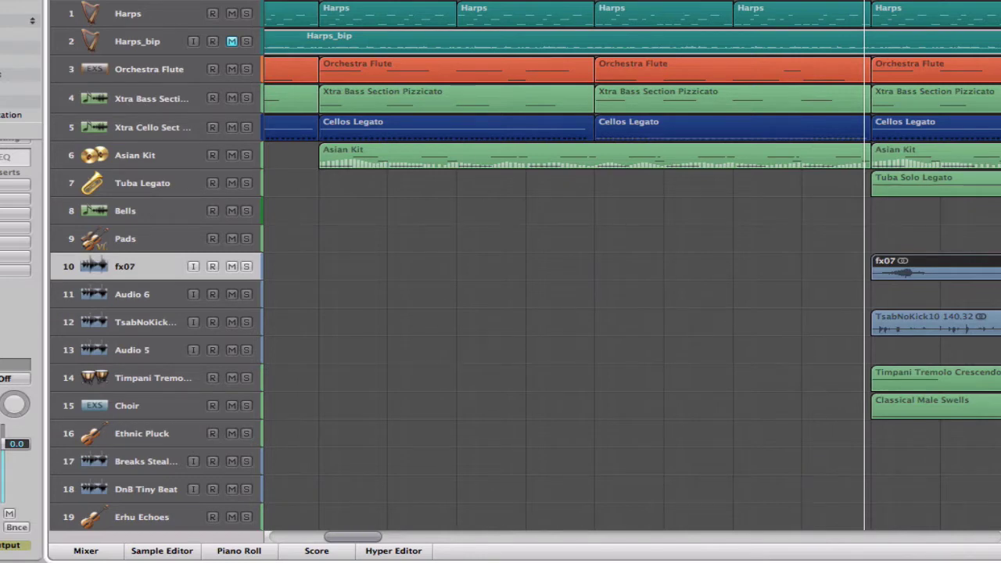
# Adjust the system volume and play the arrangement from just before bar 13, where the Asian Kit enters, then stop playback.
pyautogui.click(313, 2)
pyautogui.press('XF86AudioLowerVolume')
pyautogui.press('XF86AudioLowerVolume')
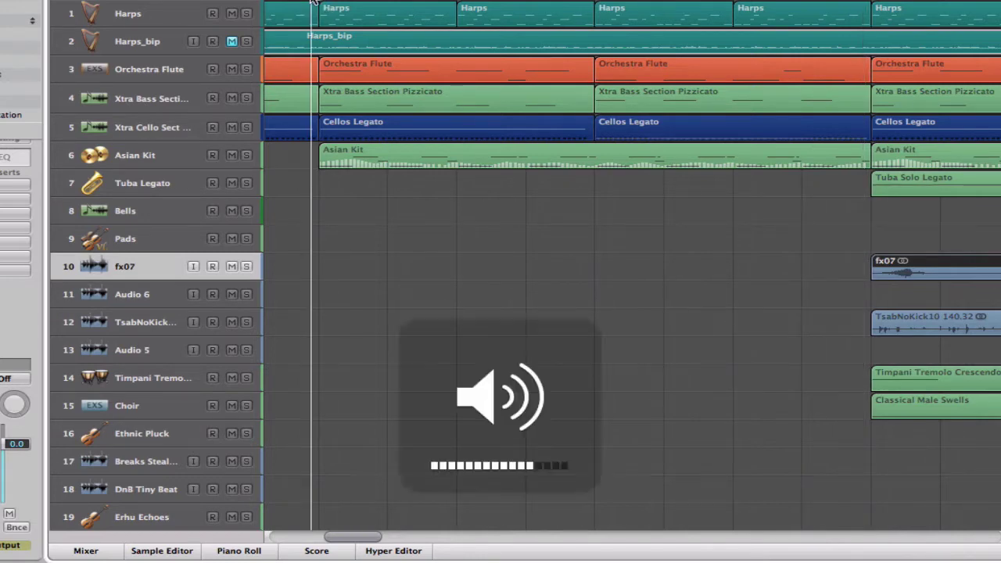
pyautogui.press('space')
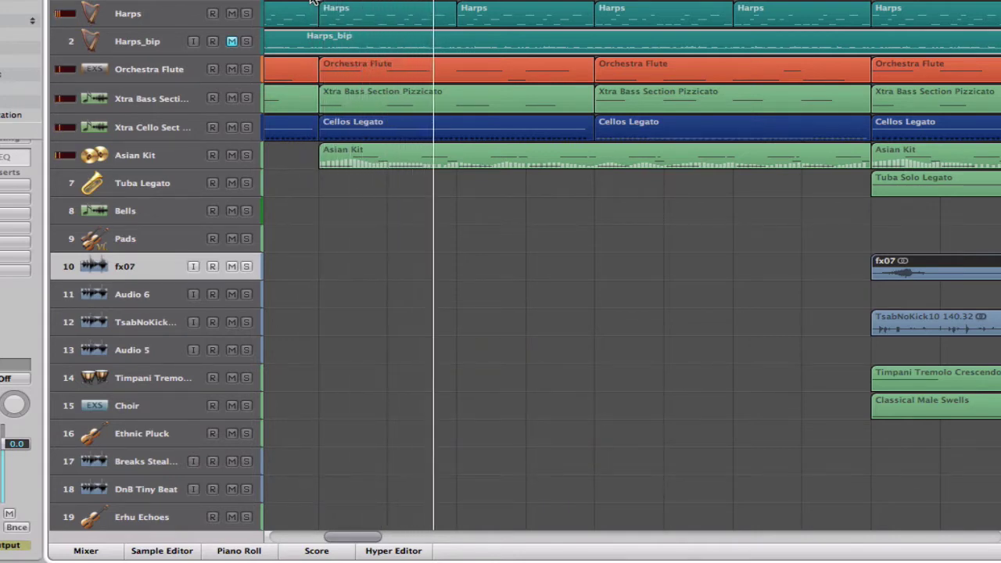
pyautogui.press('XF86AudioRaiseVolume')
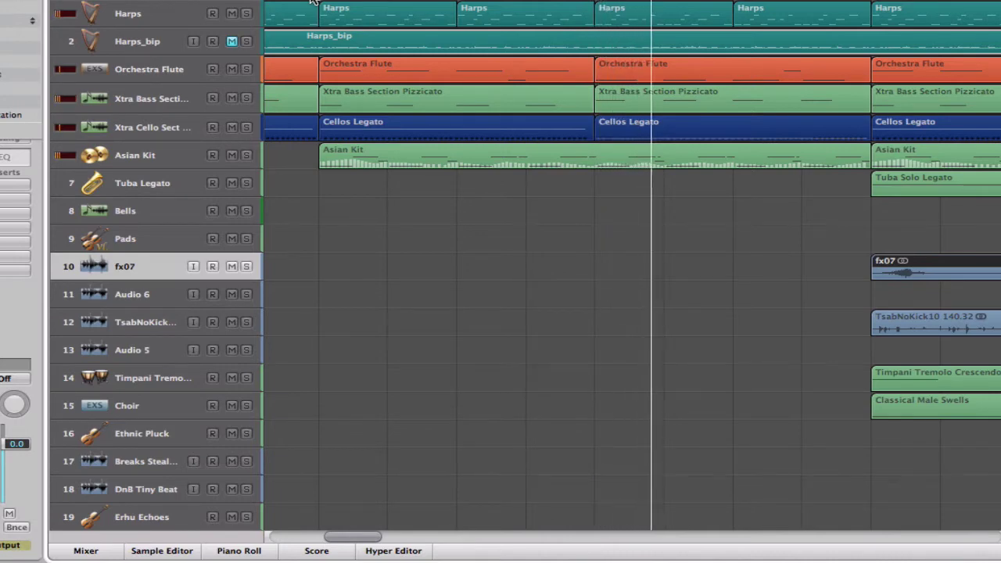
pyautogui.press('space')
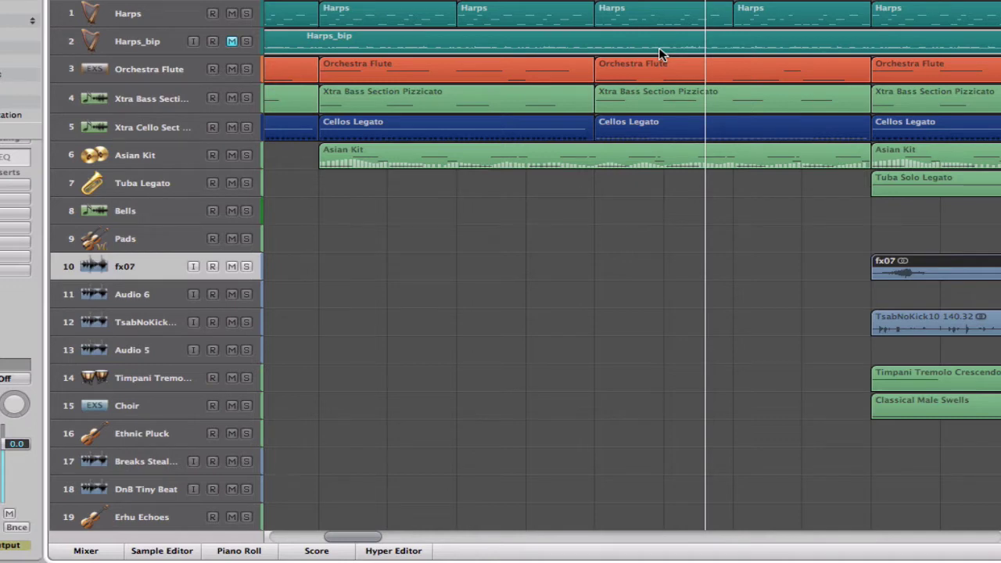
# View the bar 13 Harps region in the Piano Roll, listen to the soloed Harps track for about two bars, and close the editor.
pyautogui.click(330, 11)
pyautogui.doubleClick(329, 11)
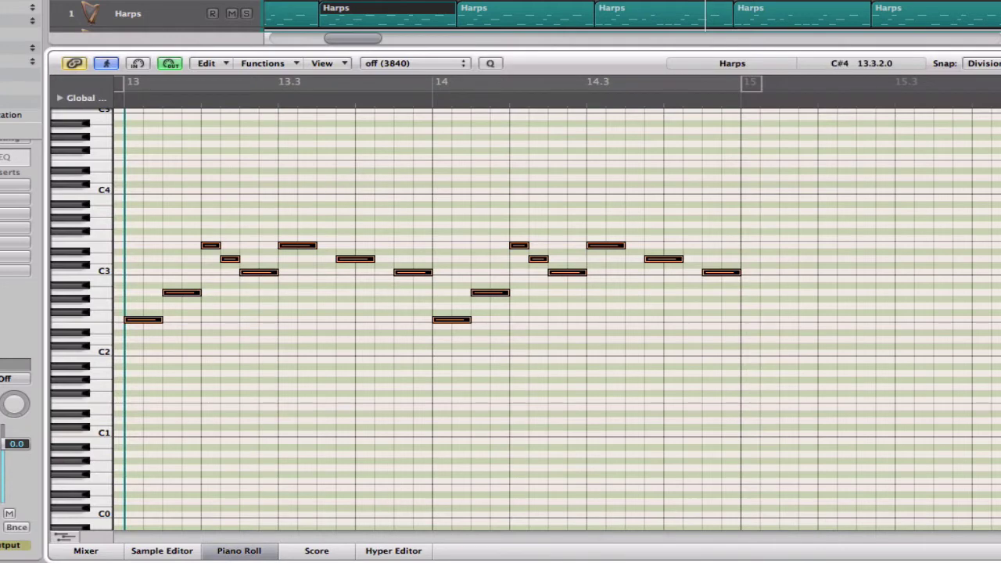
pyautogui.click(142, 11)
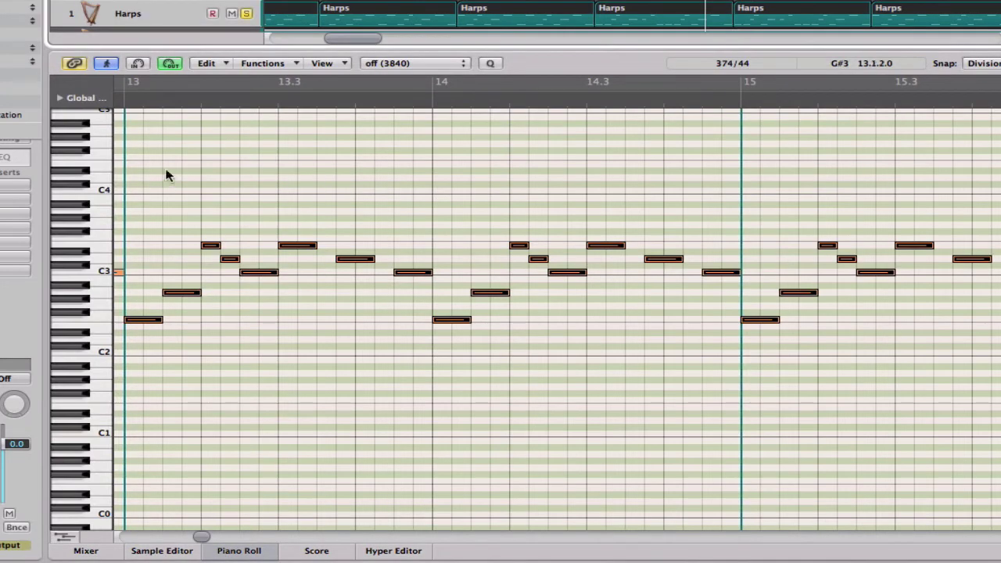
pyautogui.press('s')
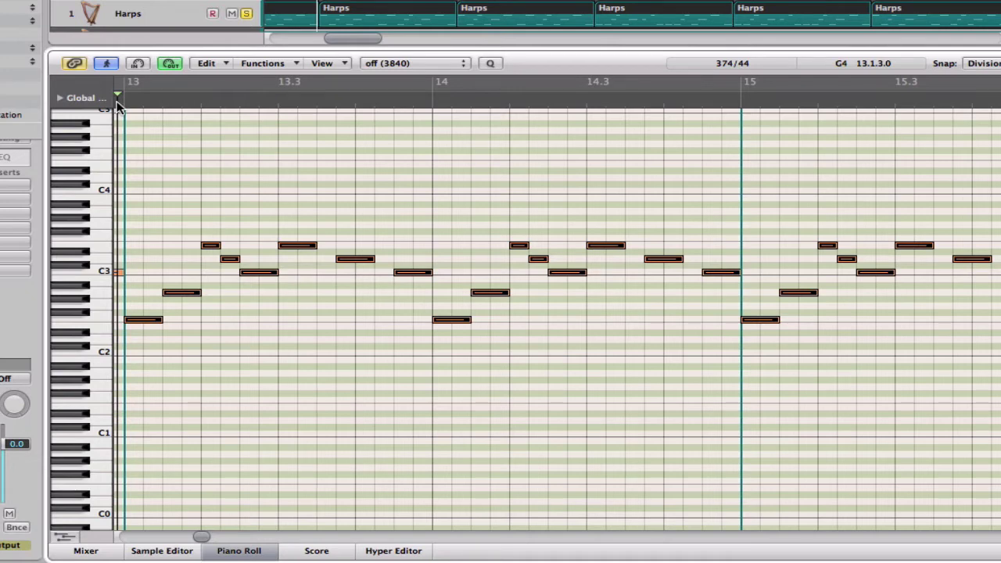
pyautogui.press('space')
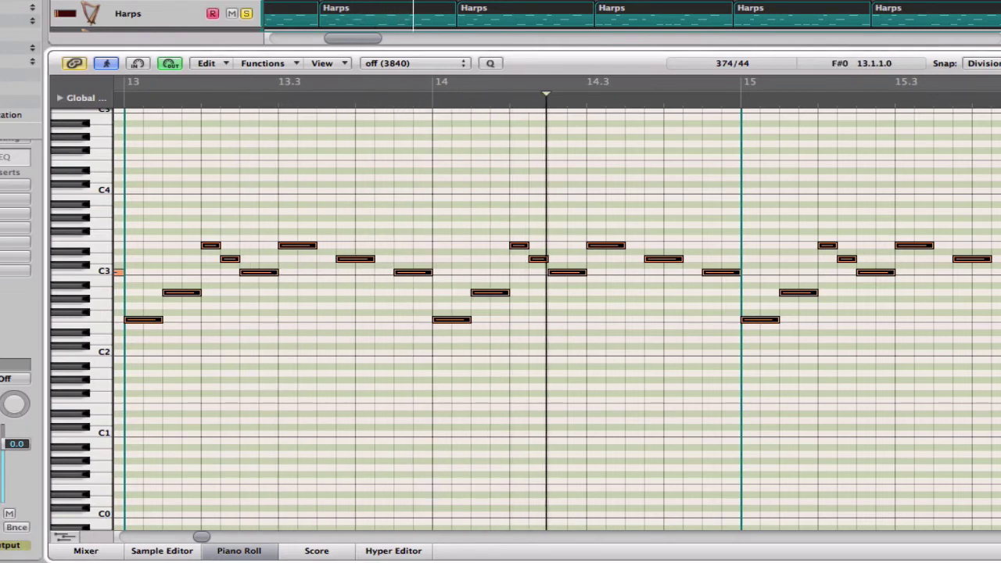
pyautogui.press('space')
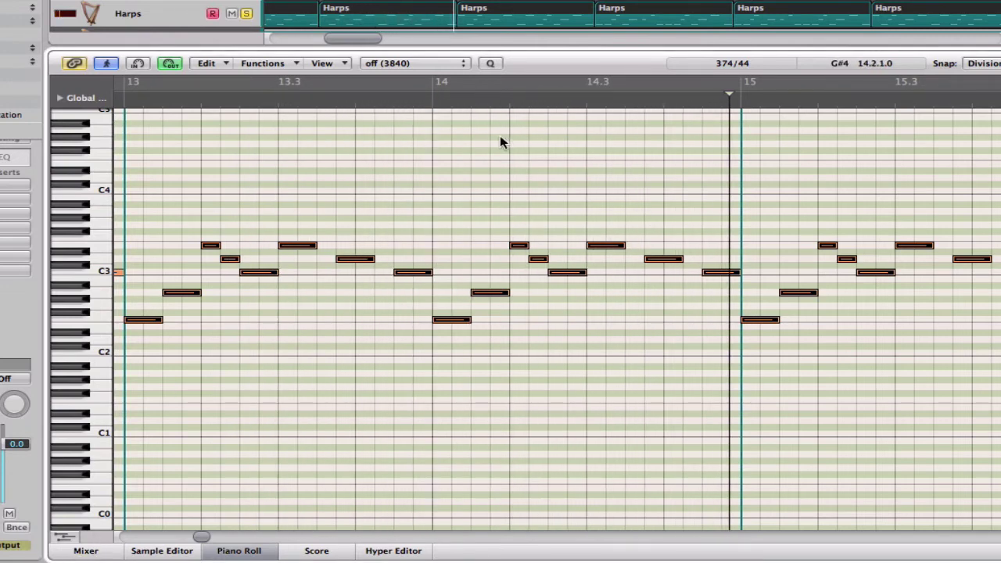
pyautogui.moveTo(650, 49); pyautogui.dragTo(688, 521)
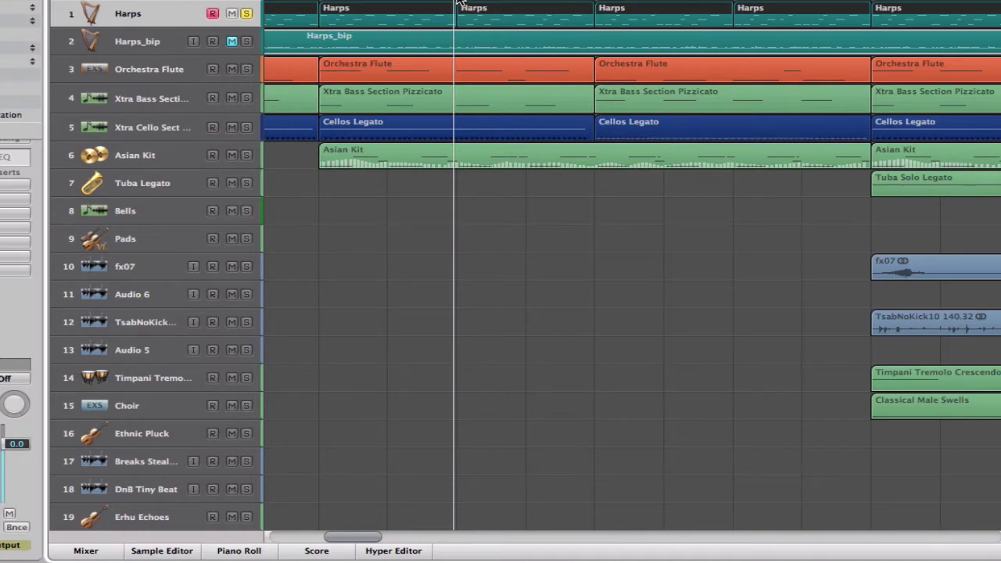
# Reopen the Harps notes in the Piano Roll, audition single notes on the harp using Musical Typing, and close the editor.
pyautogui.press(',')
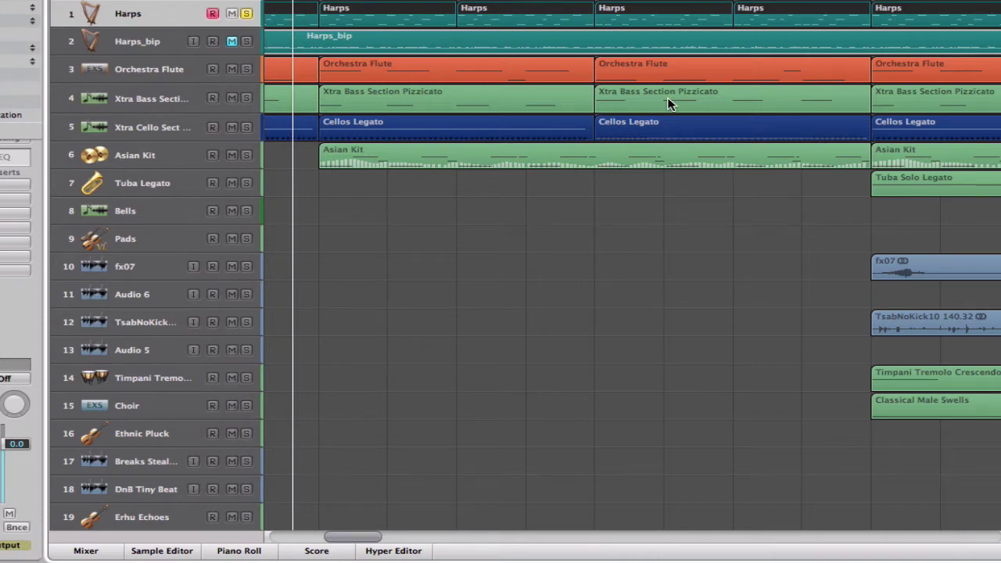
pyautogui.doubleClick(393, 23)
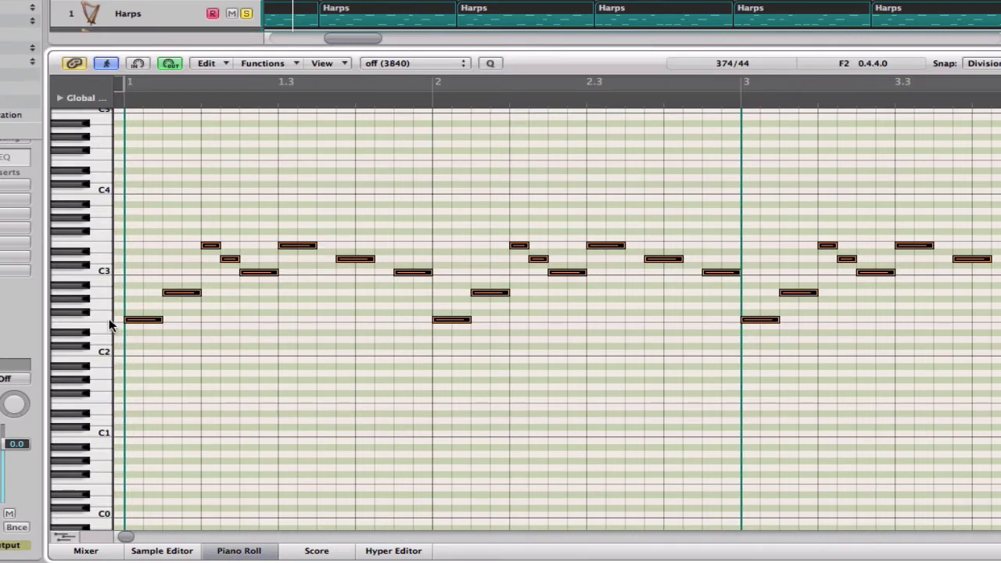
pyautogui.press('super+k')
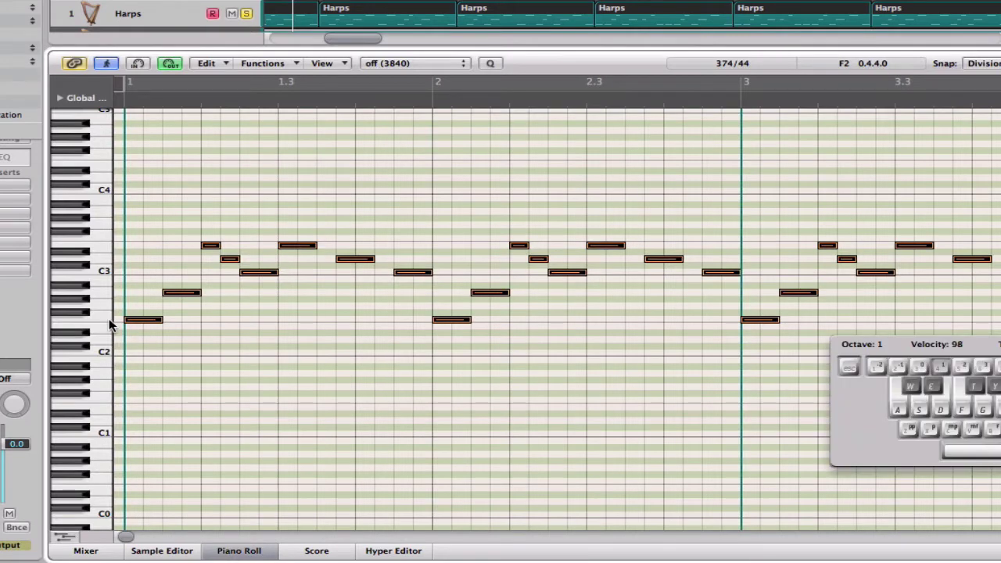
pyautogui.press('s')
pyautogui.press('g')
pyautogui.press('g')
pyautogui.press('g')
pyautogui.press('f')
pyautogui.press('g')
pyautogui.press('f')
pyautogui.press('g')
pyautogui.press('g')
pyautogui.press('g')
pyautogui.press('d')
pyautogui.press('g')
pyautogui.press('g')
pyautogui.press('super+k')
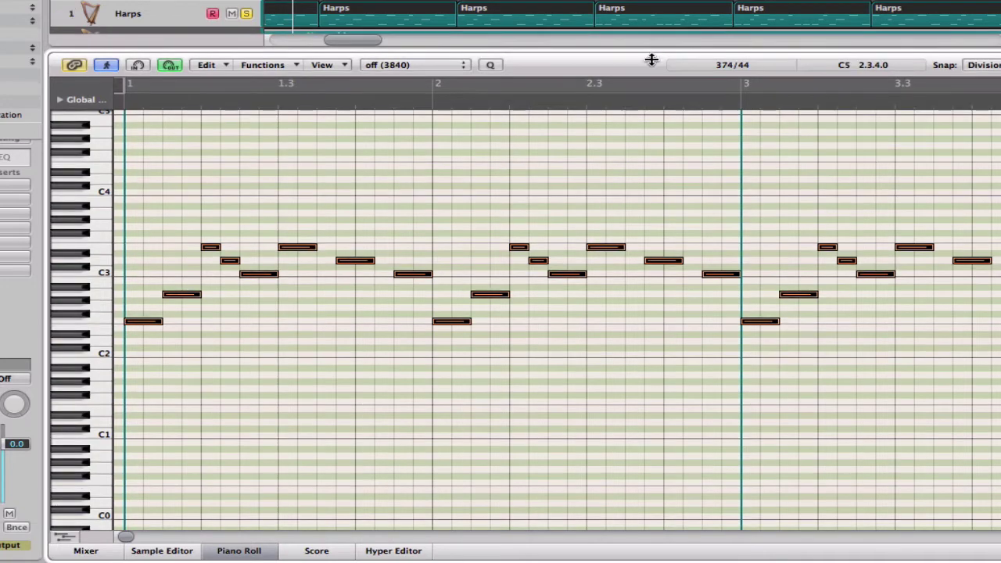
pyautogui.moveTo(654, 49); pyautogui.dragTo(713, 555)
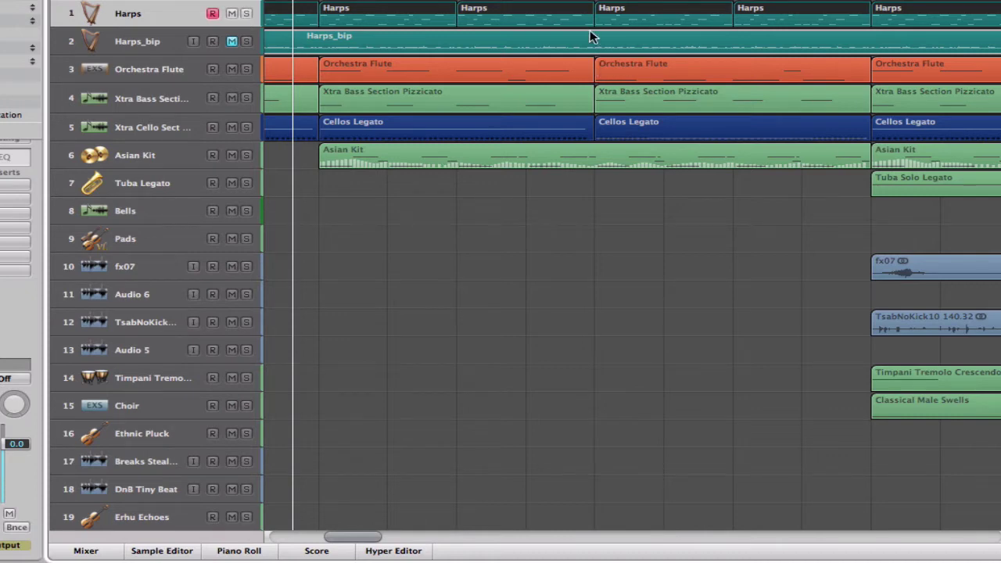
# Review the arrangement from its start to the drum entry, muting the Asian Kit track temporarily and unmuting it.
pyautogui.moveTo(353, 538); pyautogui.dragTo(280, 538)
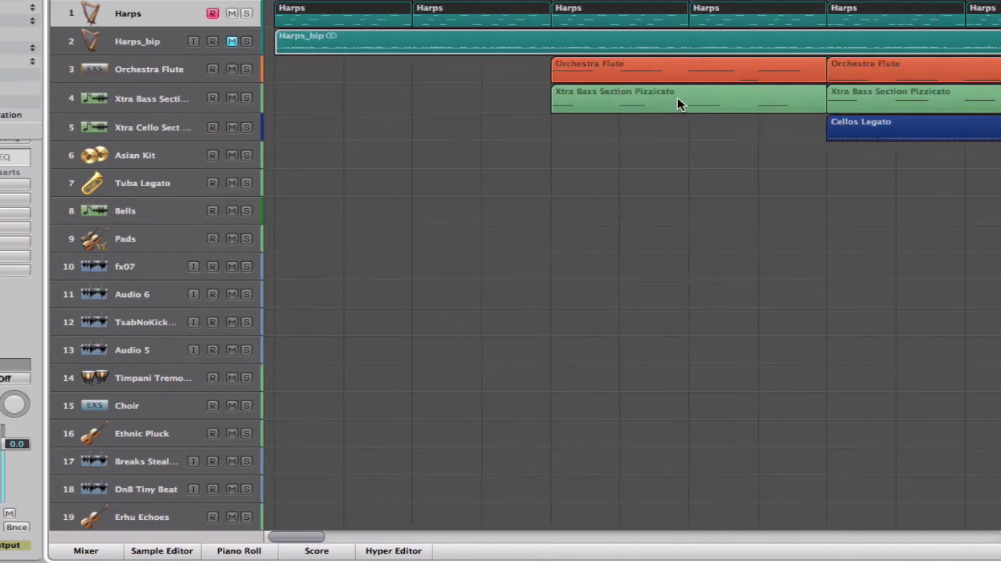
pyautogui.moveTo(315, 538); pyautogui.dragTo(358, 539)
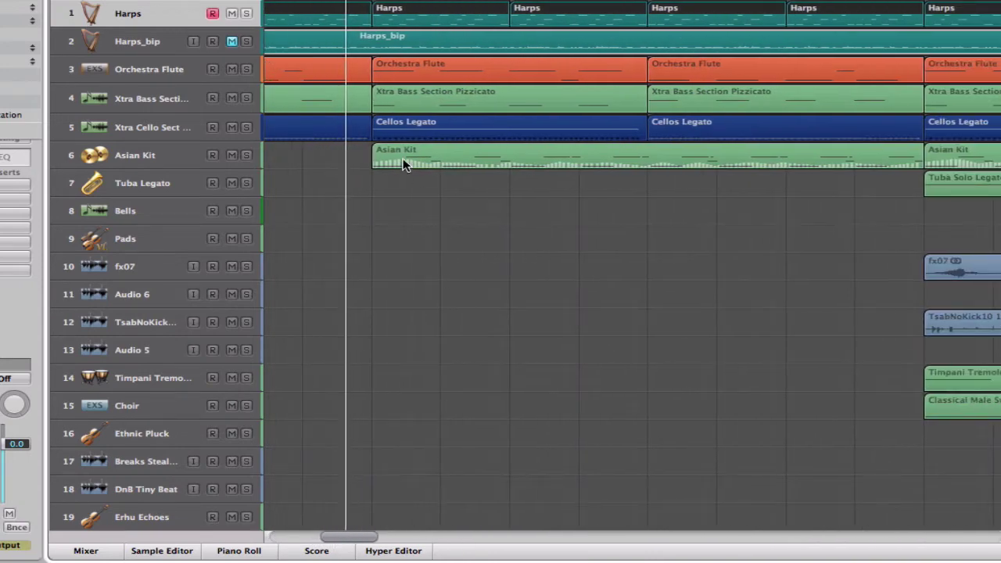
pyautogui.moveTo(368, 540)
pyautogui.mouseDown()
pyautogui.moveTo(303, 540)
pyautogui.moveTo(363, 522)
pyautogui.mouseUp()
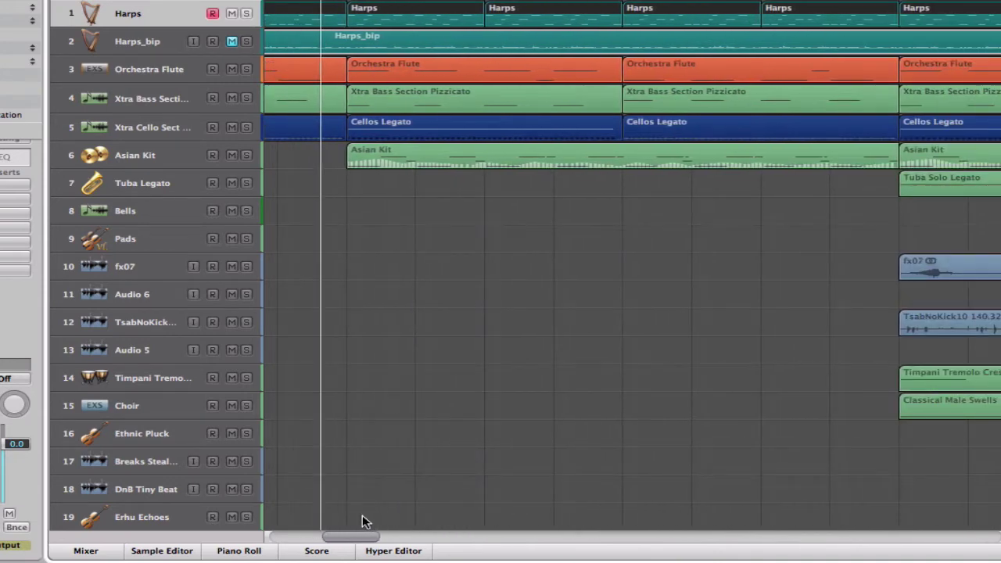
pyautogui.moveTo(362, 515); pyautogui.dragTo(356, 537)
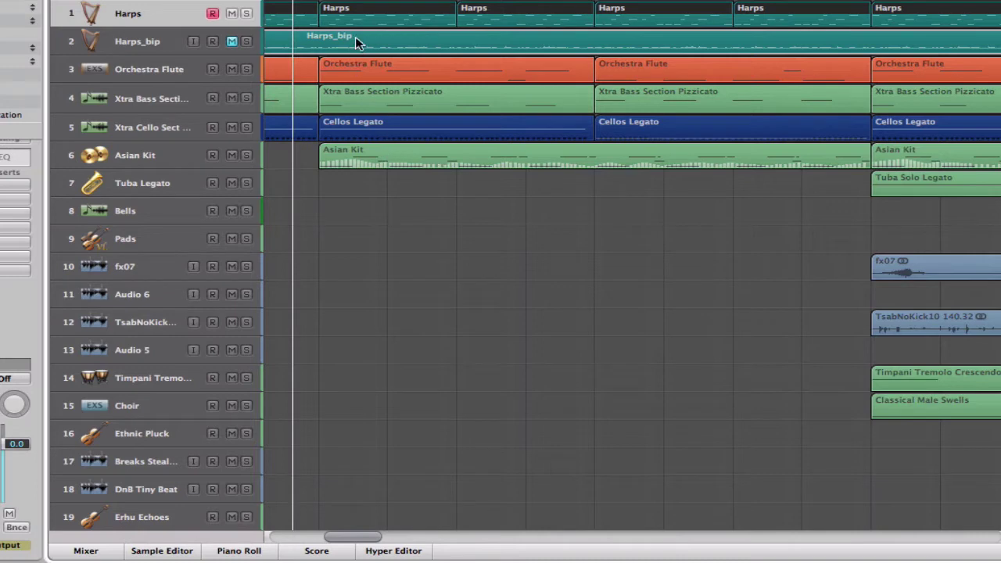
pyautogui.click(233, 155)
pyautogui.moveTo(369, 535)
pyautogui.mouseDown()
pyautogui.moveTo(329, 526)
pyautogui.moveTo(319, 539)
pyautogui.moveTo(372, 537)
pyautogui.moveTo(361, 537)
pyautogui.mouseUp()
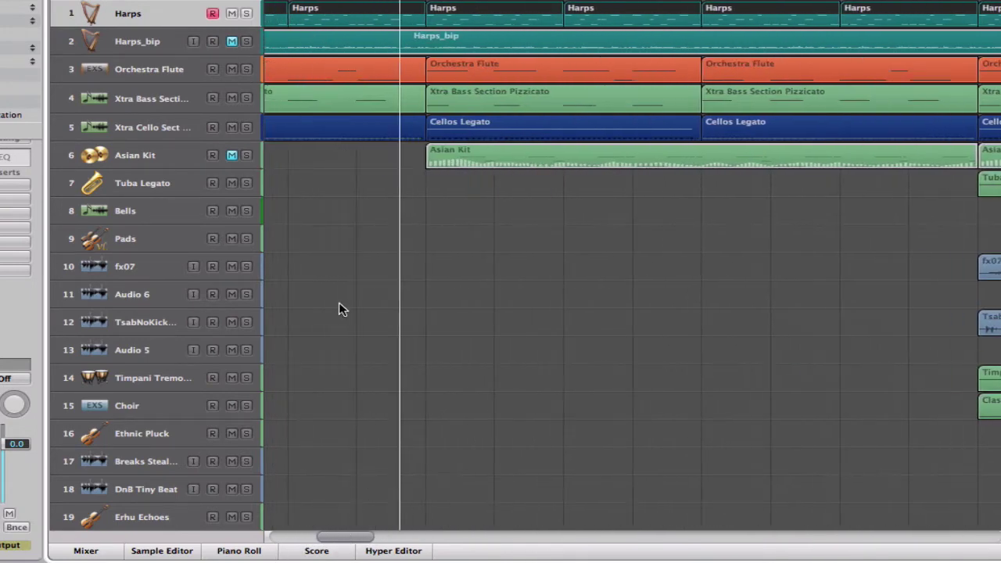
pyautogui.click(232, 155)
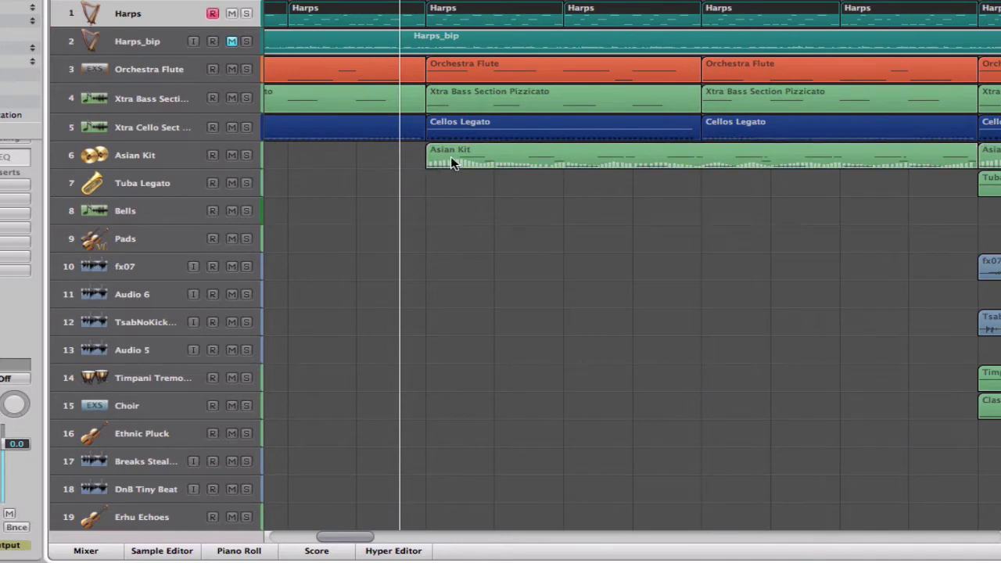
# Open the Asian Kit region in the Piano Roll, audition its drum sounds on C1, D1 and E1, and close the editor.
pyautogui.moveTo(381, 536); pyautogui.dragTo(392, 537)
pyautogui.doubleClick(407, 155)
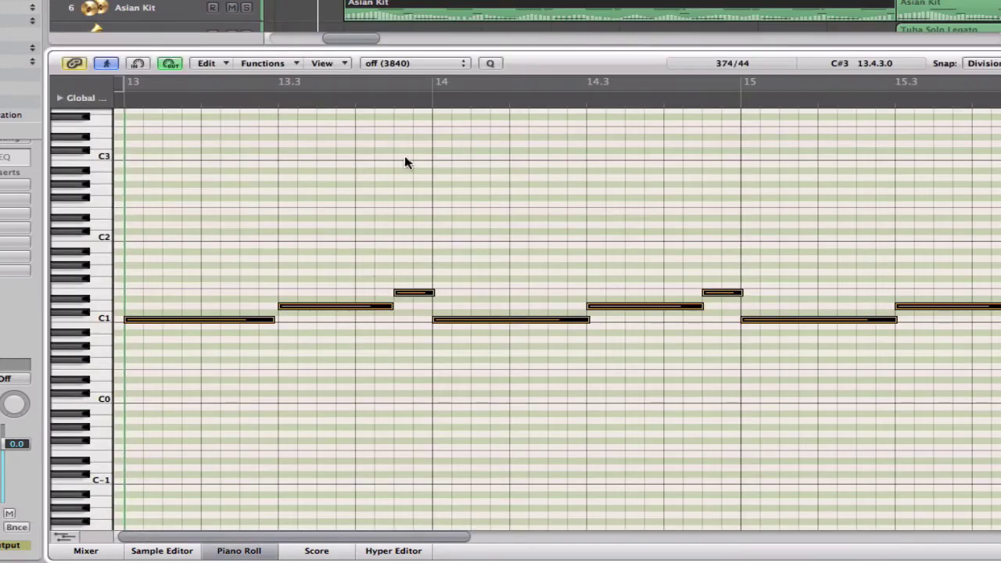
pyautogui.click(107, 321)
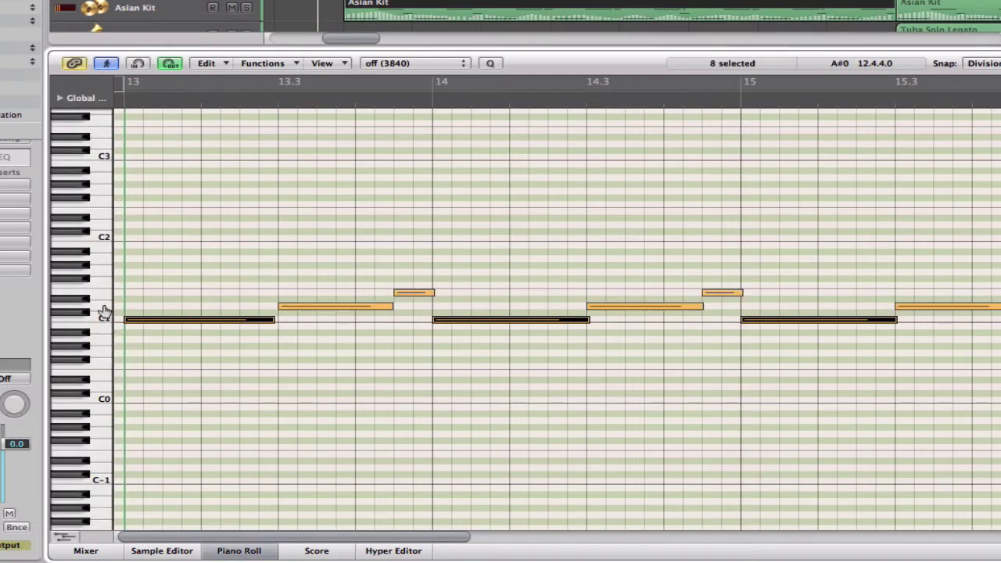
pyautogui.click(102, 306)
pyautogui.click(101, 294)
pyautogui.click(103, 317)
pyautogui.click(104, 304)
pyautogui.click(570, 160)
pyautogui.moveTo(658, 50); pyautogui.dragTo(684, 528)
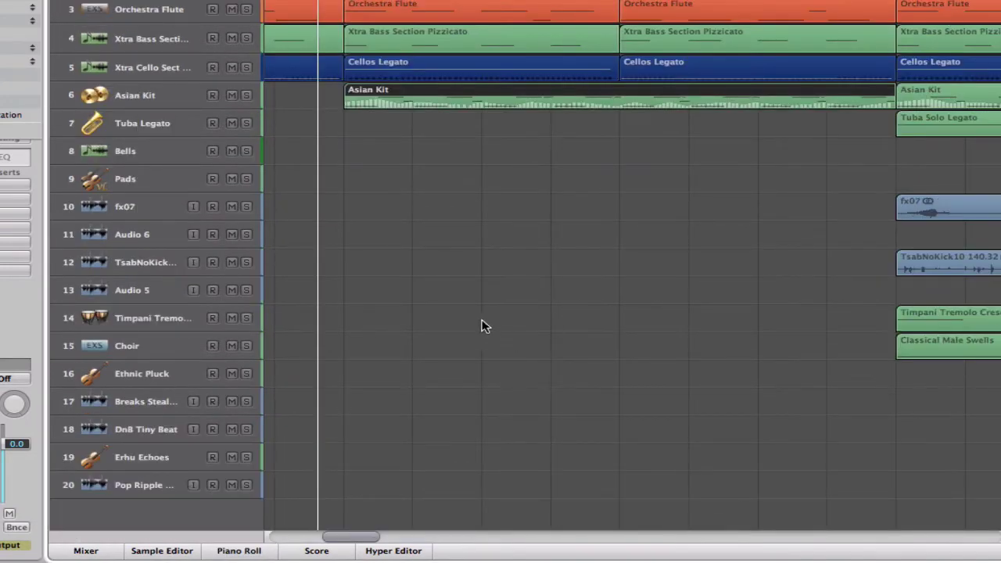
# Play the arrangement from the Asian Kit entry with that track selected, following it towards the Tuba Solo Legato entry.
pyautogui.scroll(2, 436, 356)
pyautogui.press('space')
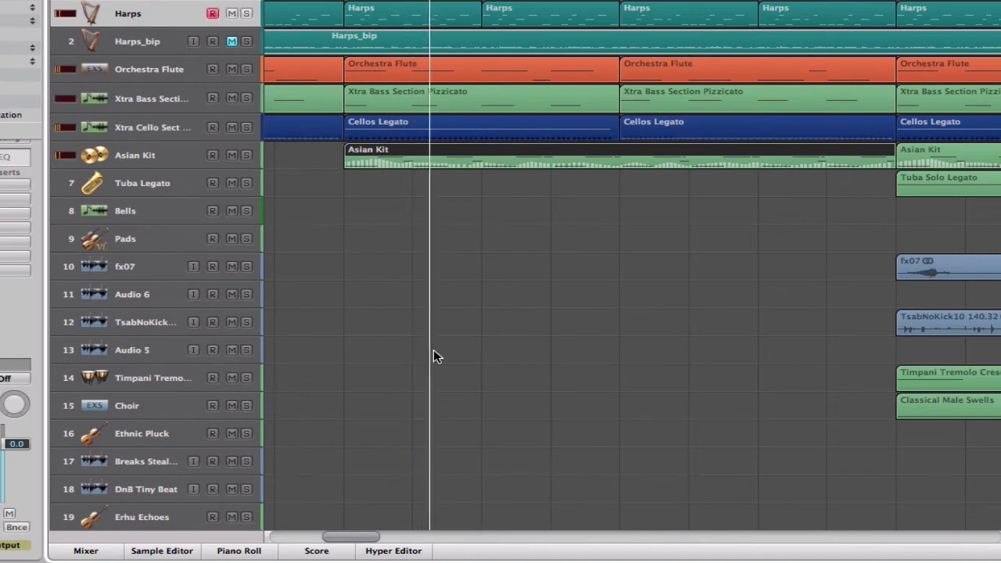
pyautogui.click(161, 155)
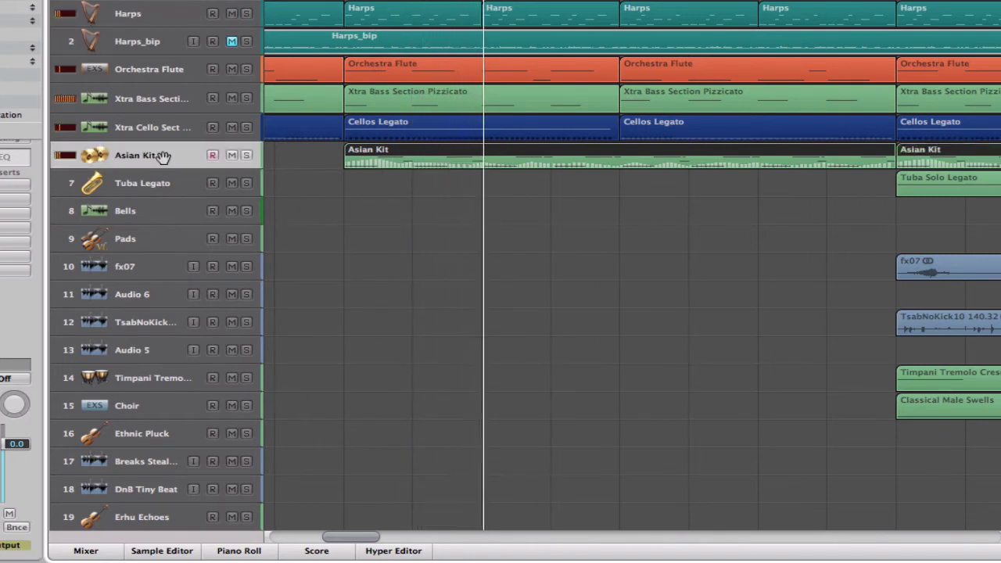
pyautogui.moveTo(350, 533); pyautogui.dragTo(373, 534)
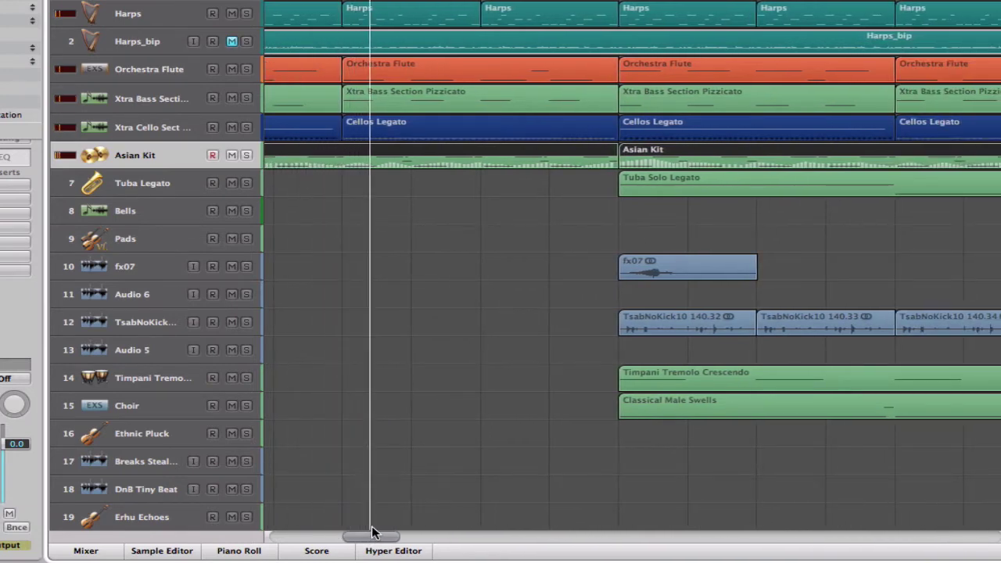
pyautogui.moveTo(372, 532); pyautogui.dragTo(371, 533)
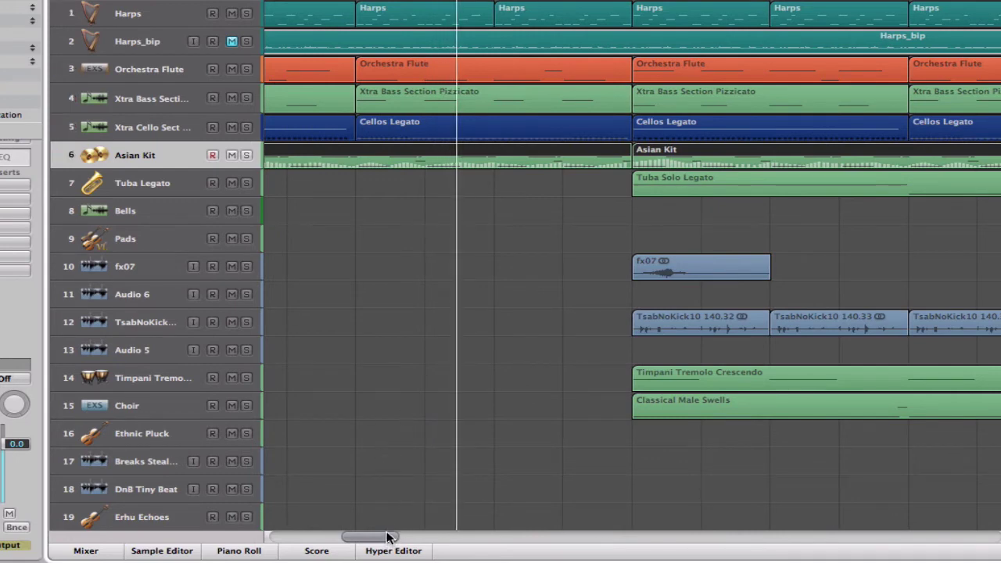
pyautogui.moveTo(391, 536); pyautogui.dragTo(402, 536)
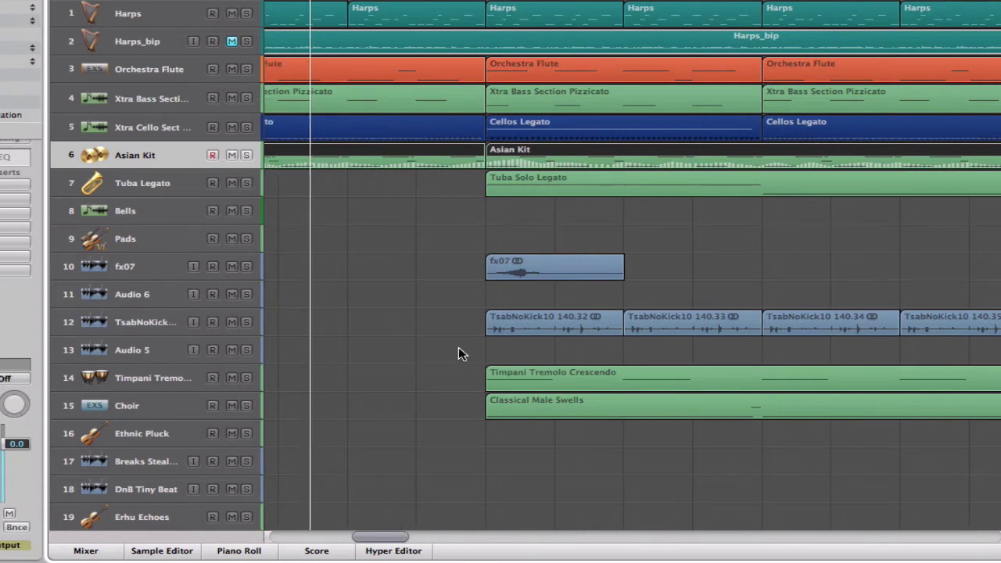
pyautogui.moveTo(394, 537)
pyautogui.mouseDown()
pyautogui.moveTo(581, 529)
pyautogui.moveTo(380, 527)
pyautogui.moveTo(389, 523)
pyautogui.mouseUp()
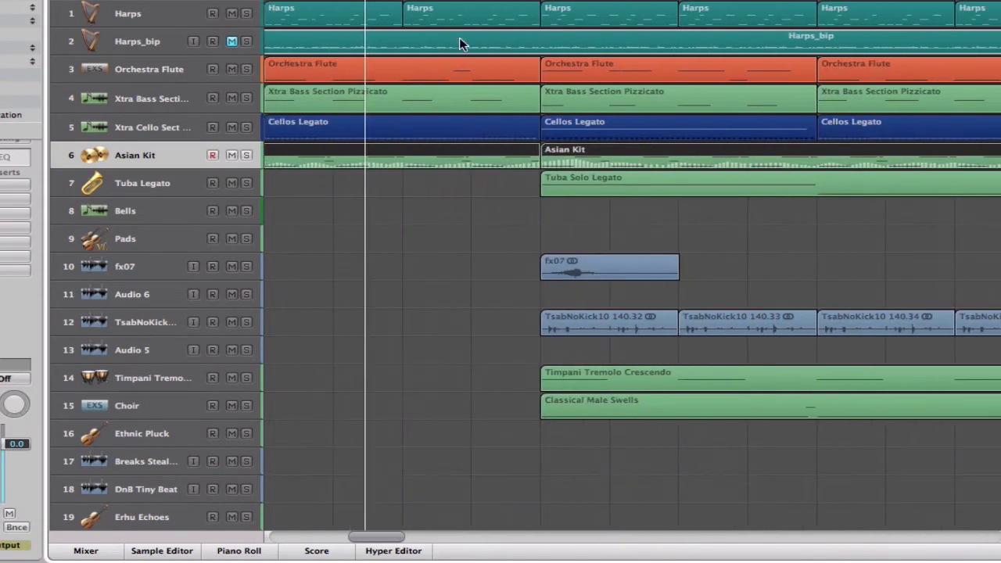
# Play from the Tuba Solo Legato entry, comparing the Xtra Bass and Tuba Legato tracks in solo, and clear both solos.
pyautogui.click(532, 2)
pyautogui.click(544, 2)
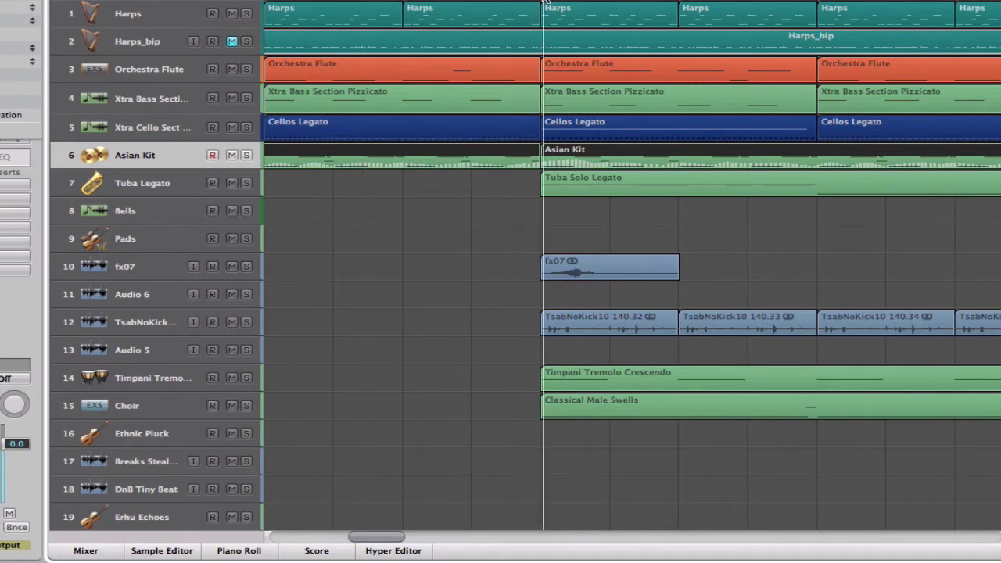
pyautogui.moveTo(374, 538); pyautogui.dragTo(385, 517)
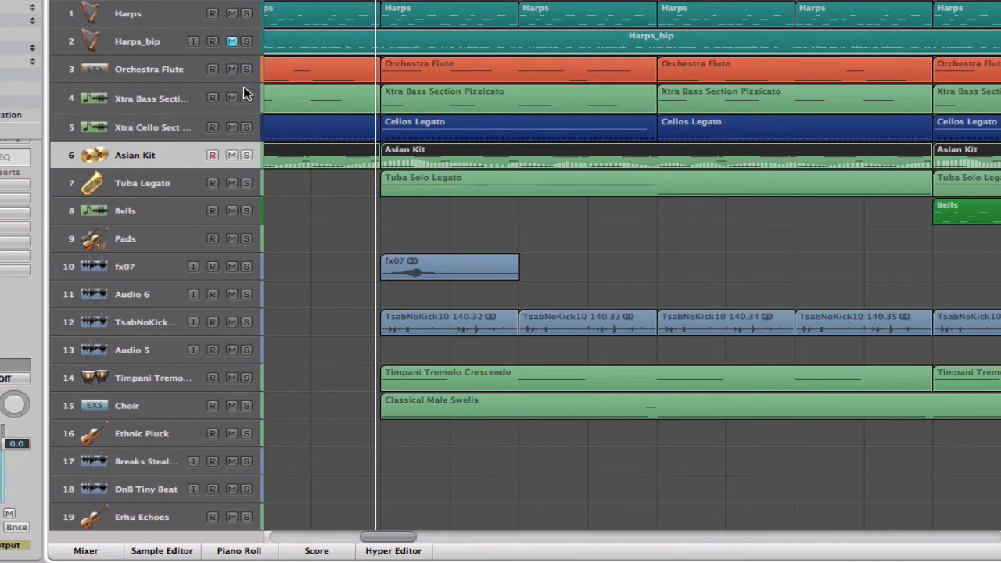
pyautogui.press('space')
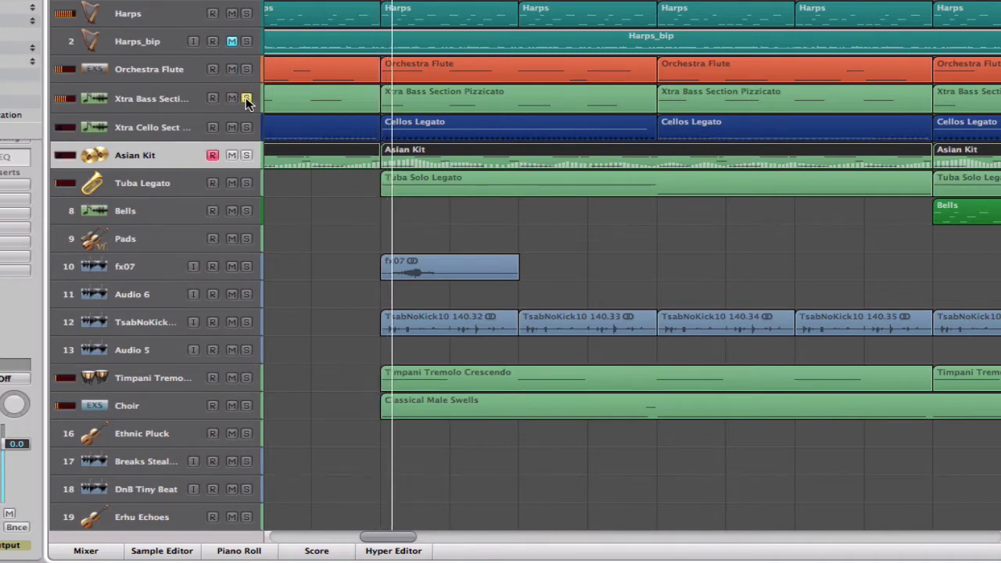
pyautogui.click(246, 102)
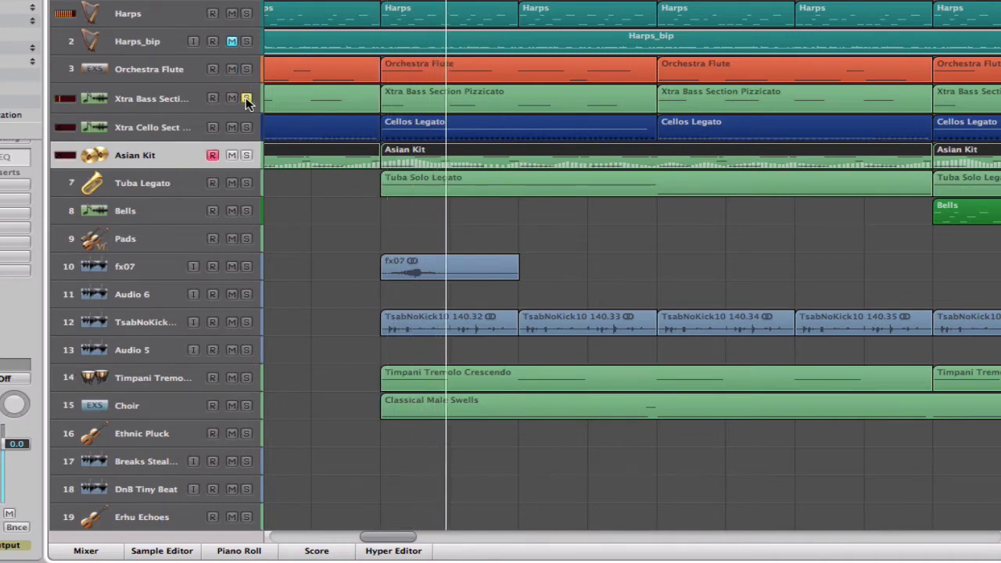
pyautogui.click(245, 183)
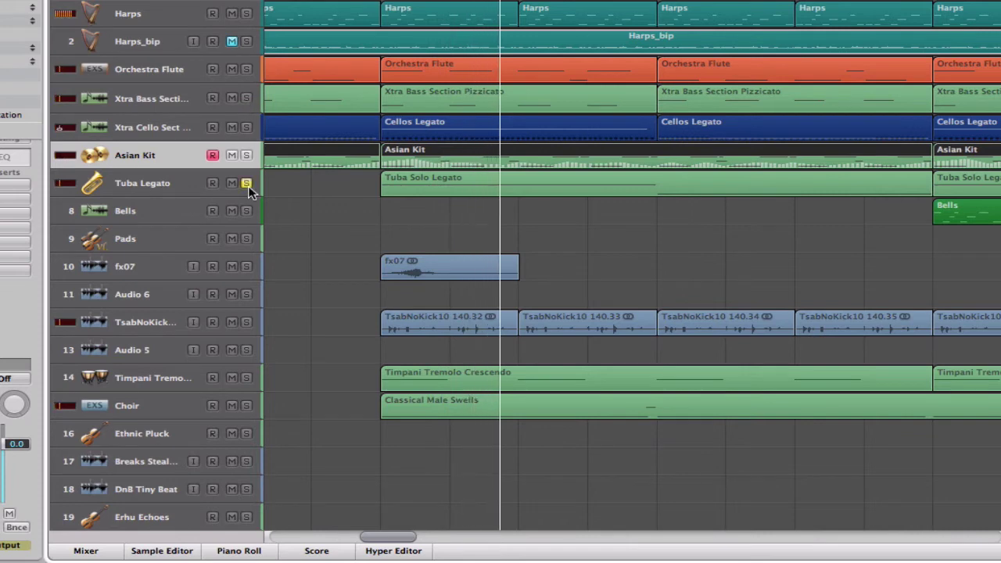
pyautogui.click(246, 101)
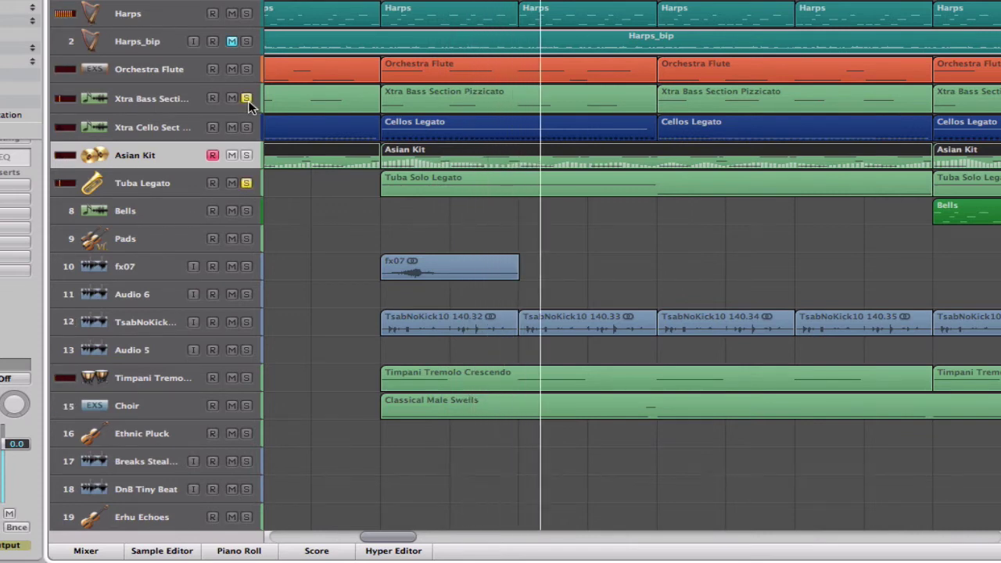
pyautogui.click(152, 185)
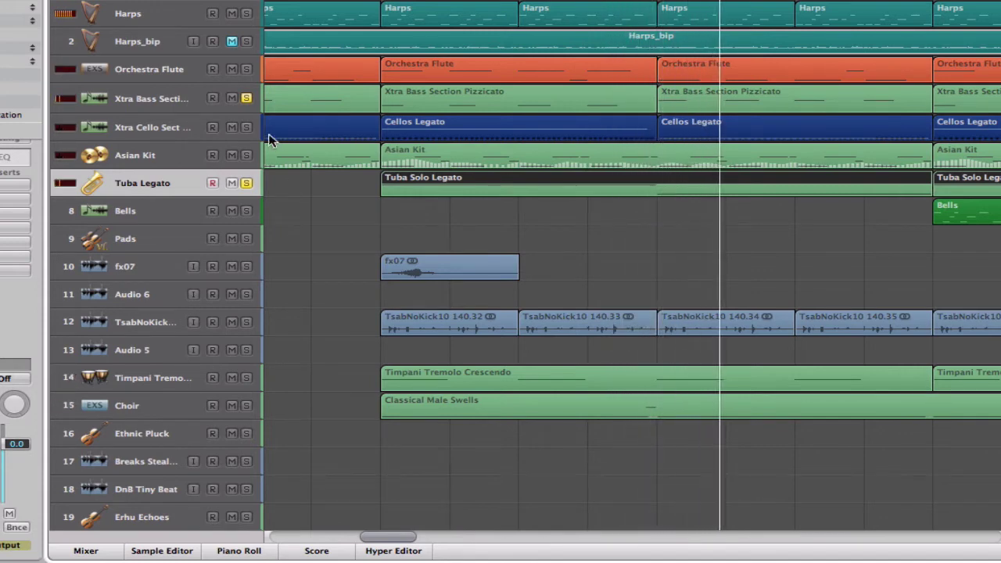
pyautogui.click(245, 98)
pyautogui.click(247, 183)
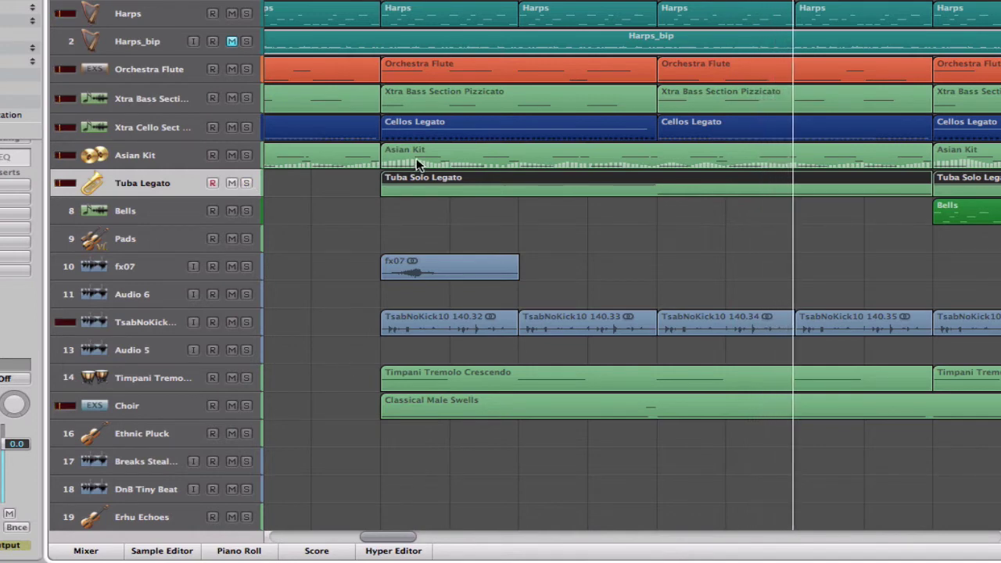
# Solo the Choir and Timpani tracks together with Xtra Bass and Tuba Legato, and play them from the tuba entry.
pyautogui.click(247, 408)
pyautogui.click(169, 411)
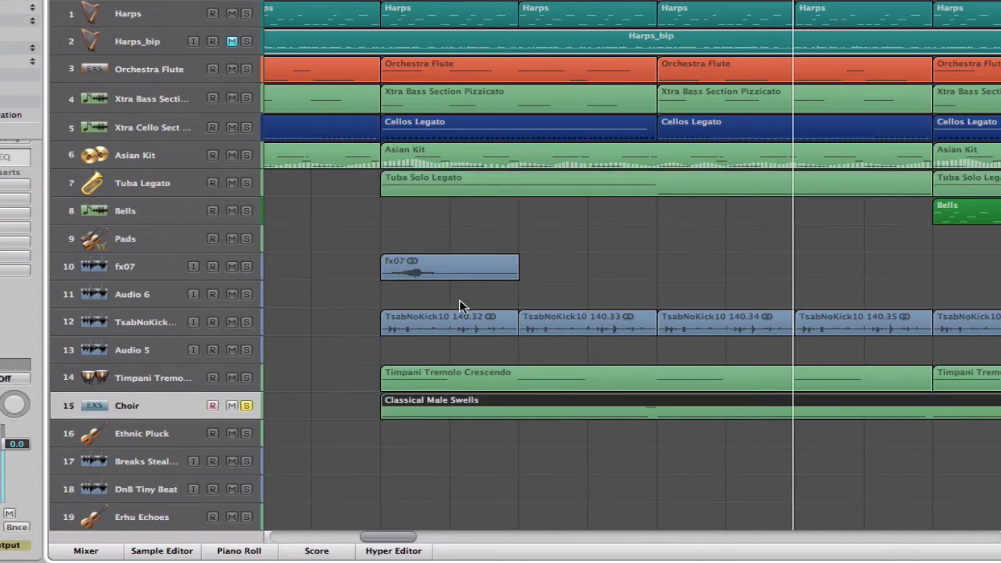
pyautogui.click(246, 378)
pyautogui.click(371, 3)
pyautogui.press('space')
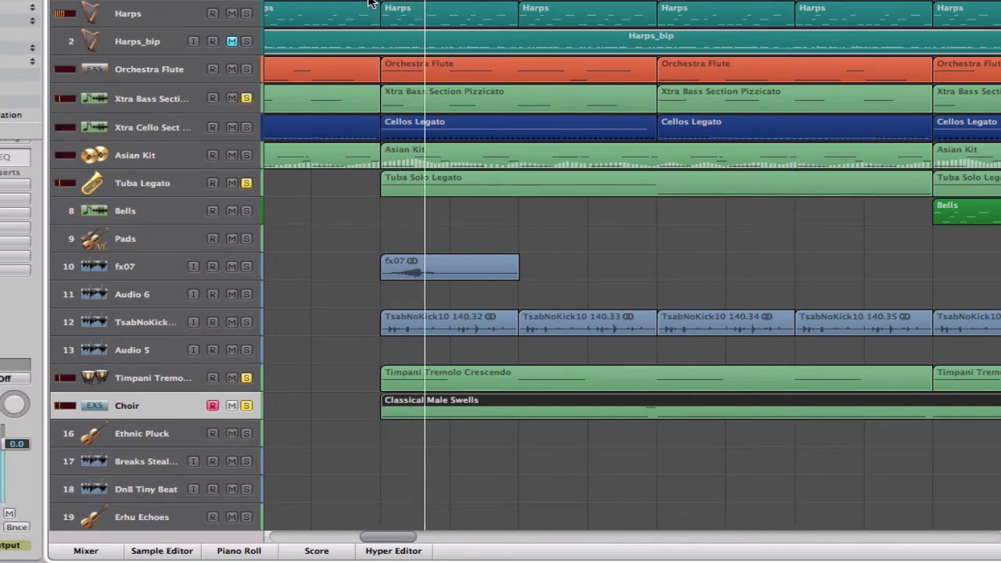
# Isolate the TsabNoKick loop track by soloing it and unsoloing Timpani, Choir, Tuba Legato and Xtra Bass, and select its track.
pyautogui.click(246, 323)
pyautogui.click(246, 378)
pyautogui.click(247, 405)
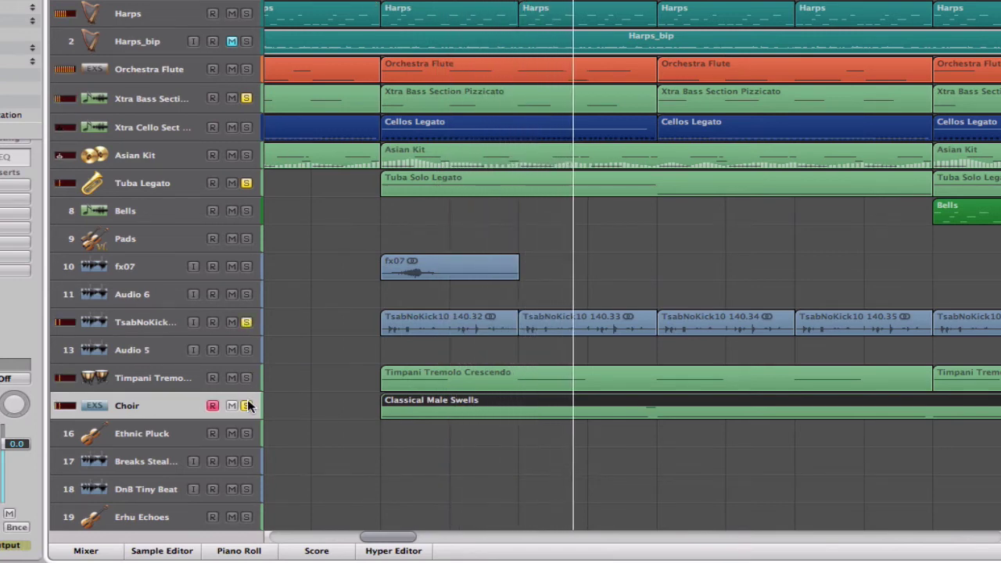
pyautogui.click(236, 192)
pyautogui.click(246, 99)
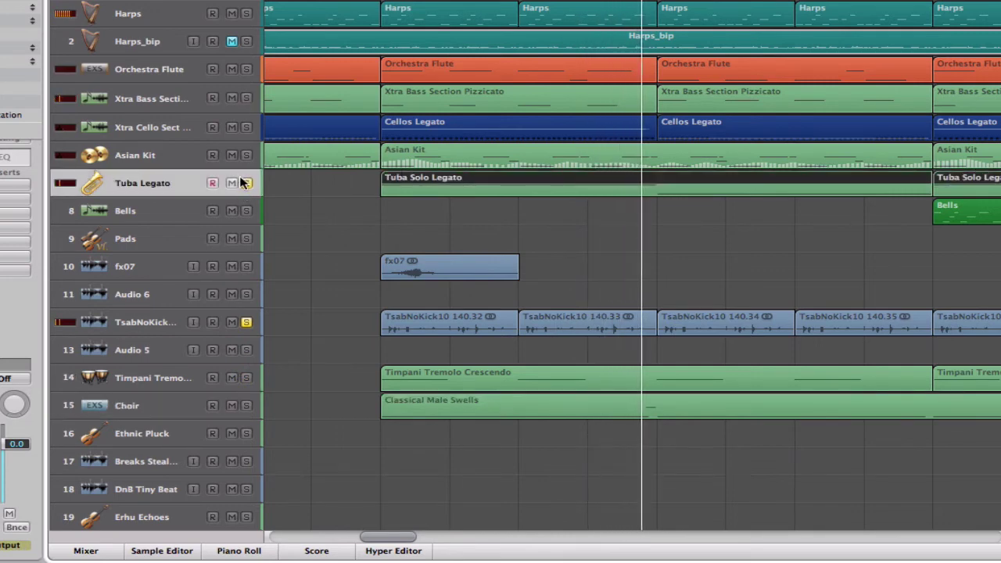
pyautogui.click(158, 325)
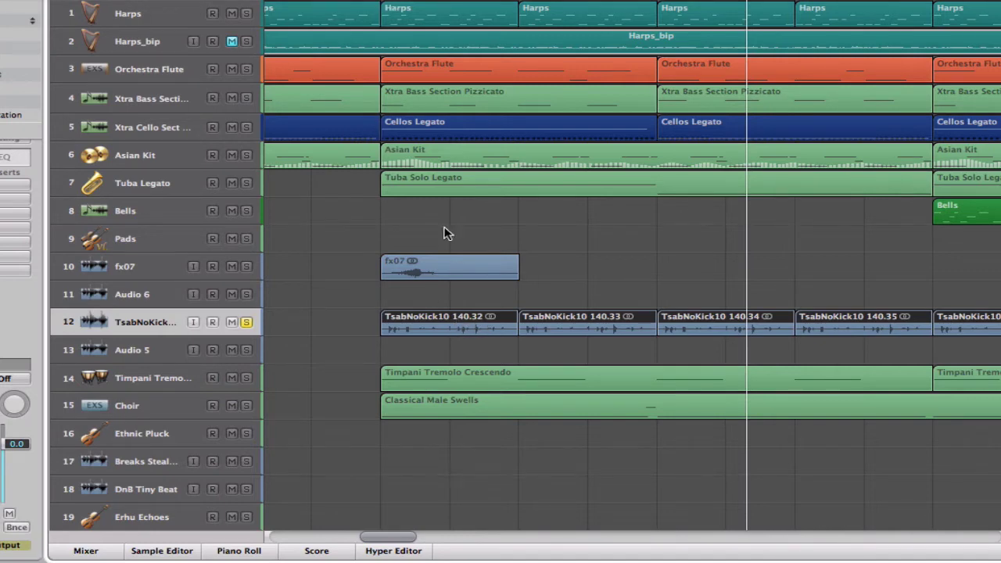
# Replay the section from the TsabNoKick loop's first region, adding the Timpani and Choir tracks to the solo.
pyautogui.click(379, 2)
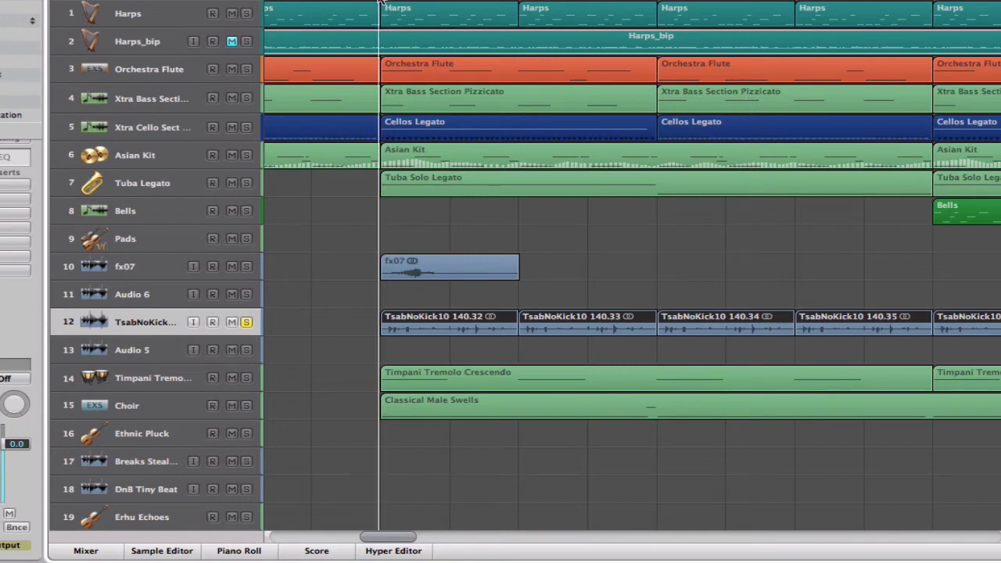
pyautogui.press('space')
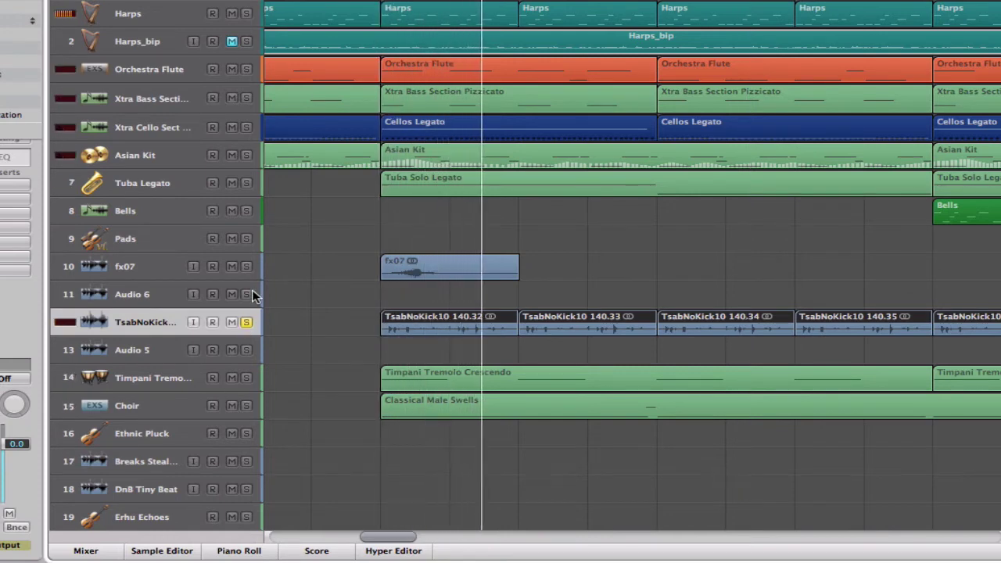
pyautogui.click(246, 378)
pyautogui.click(247, 418)
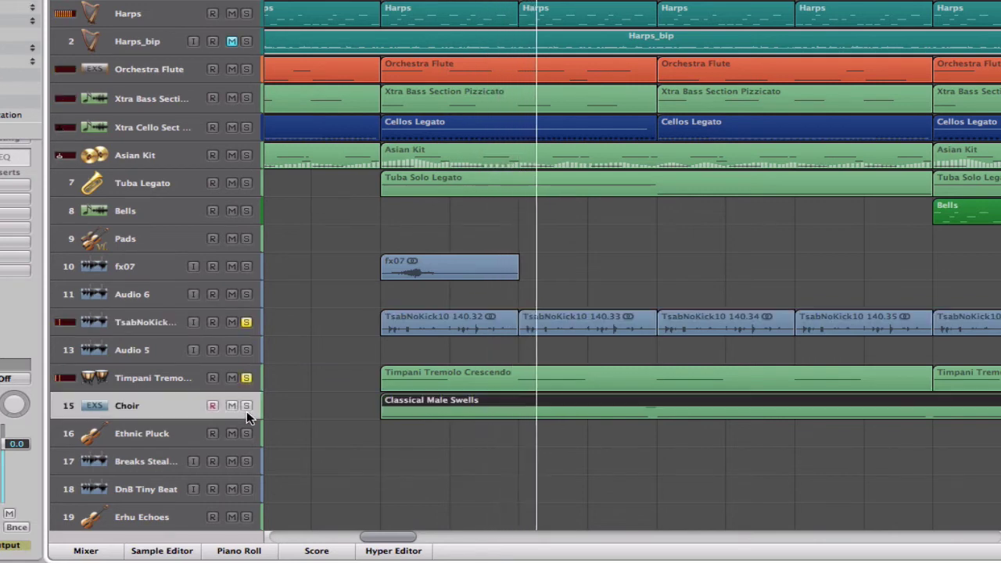
pyautogui.click(246, 405)
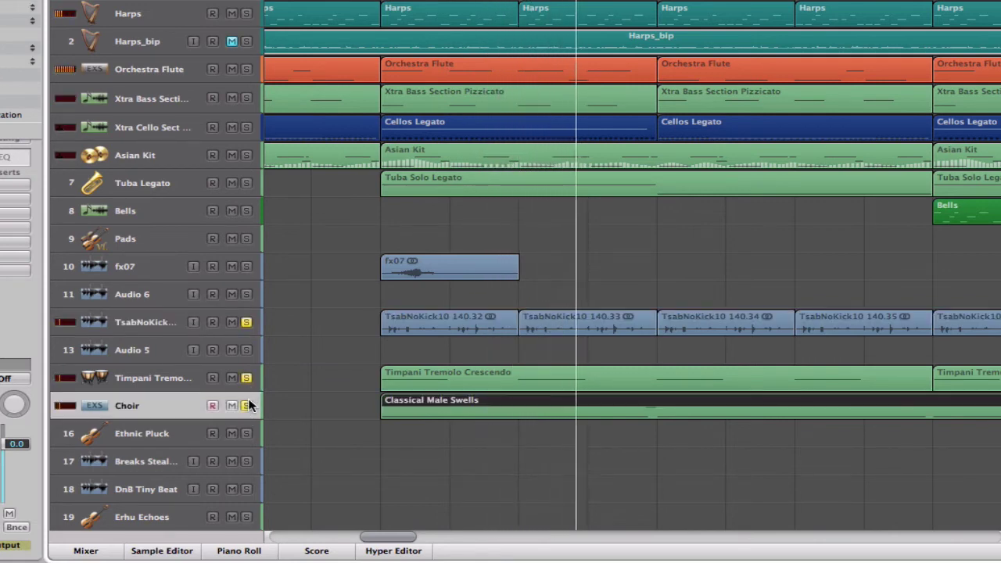
# Add Xtra Bass, Xtra Cello, Asian Kit, Tuba Legato, Orchestra Flute and Harps to the solo and listen up to the Bells entry.
pyautogui.click(247, 99)
pyautogui.click(247, 127)
pyautogui.click(246, 155)
pyautogui.click(247, 183)
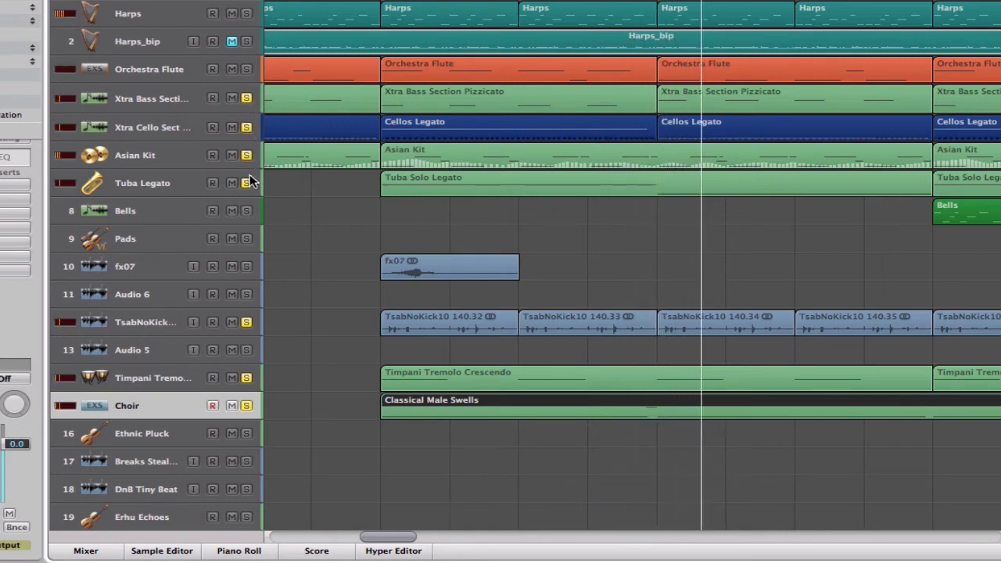
pyautogui.click(249, 68)
pyautogui.click(246, 14)
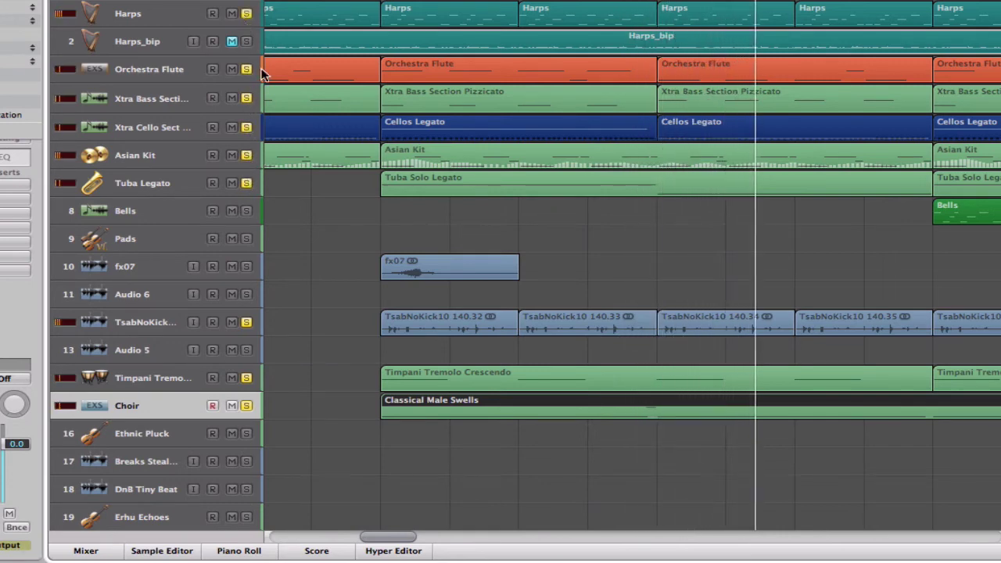
pyautogui.moveTo(373, 537); pyautogui.dragTo(397, 536)
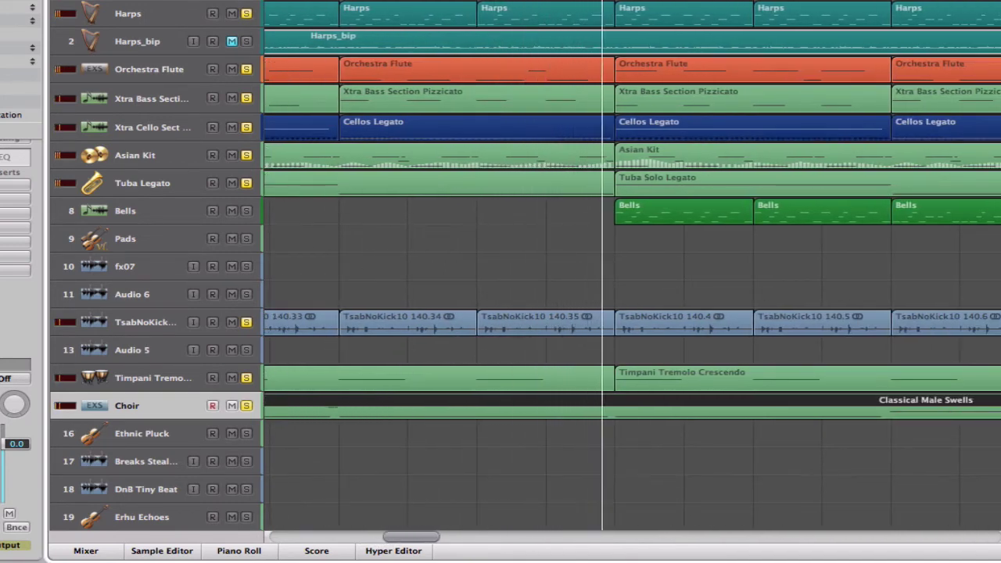
pyautogui.moveTo(438, 544); pyautogui.dragTo(400, 526)
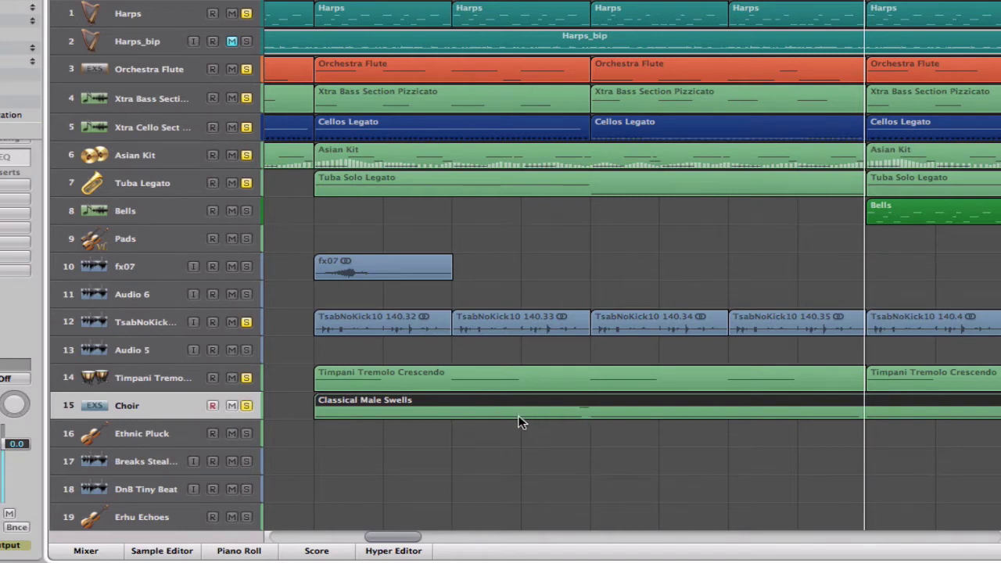
pyautogui.moveTo(409, 537); pyautogui.dragTo(395, 540)
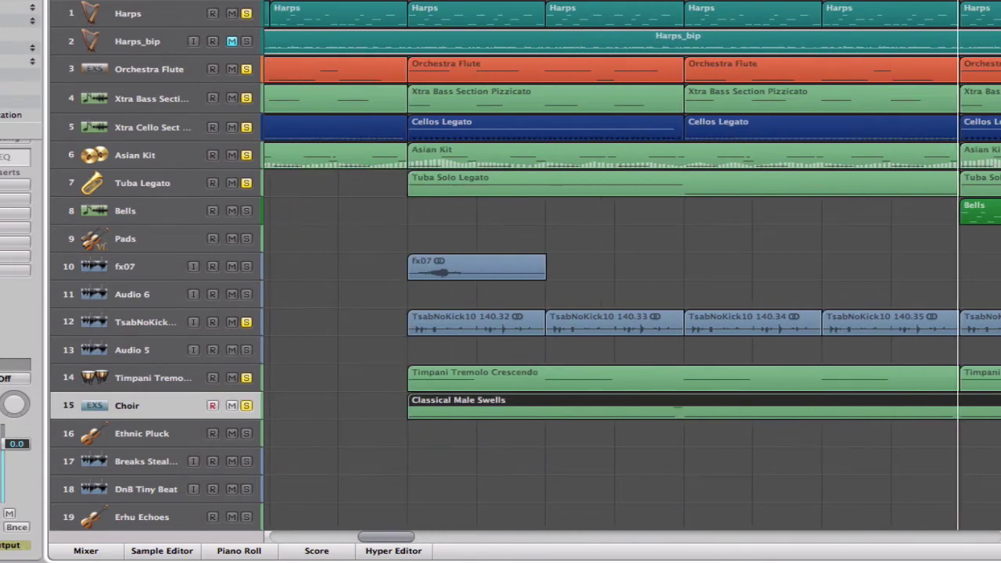
# Review the soloed parts one by one by selecting Harps, Orchestra Flute, Xtra Bass, Xtra Cello, Asian Kit, Tuba Legato, TsabNoKick, Timpani and Choir.
pyautogui.click(156, 17)
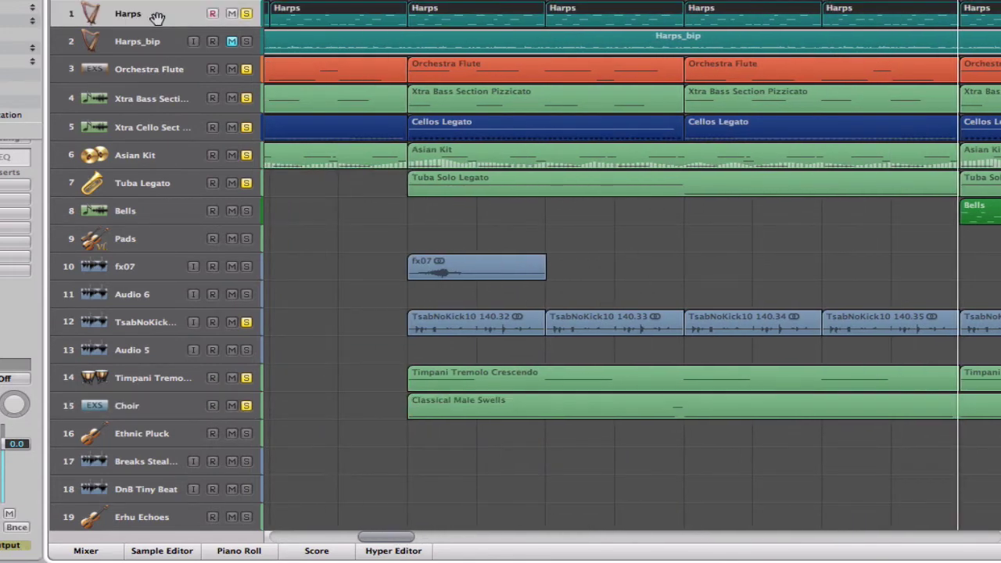
pyautogui.click(151, 70)
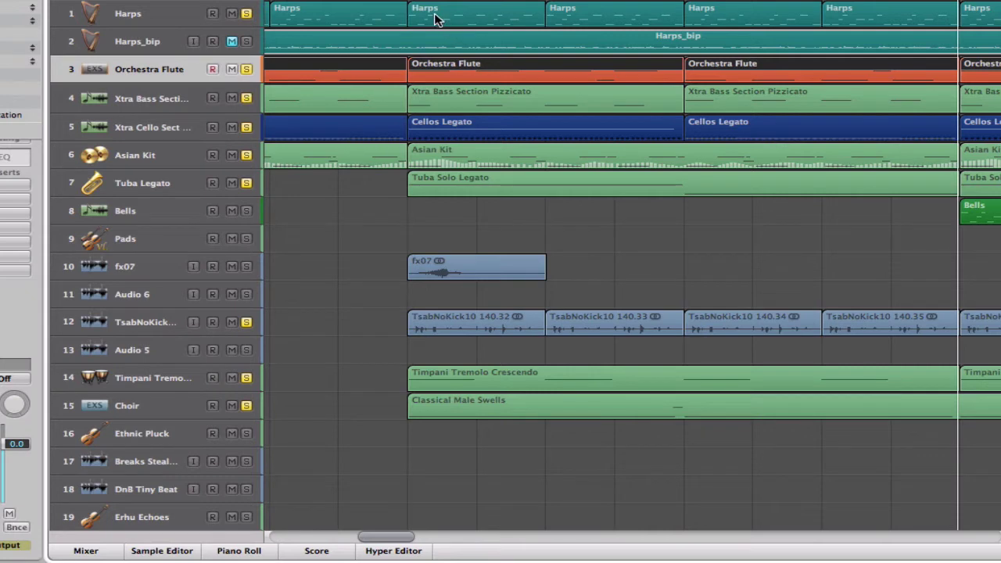
pyautogui.click(214, 107)
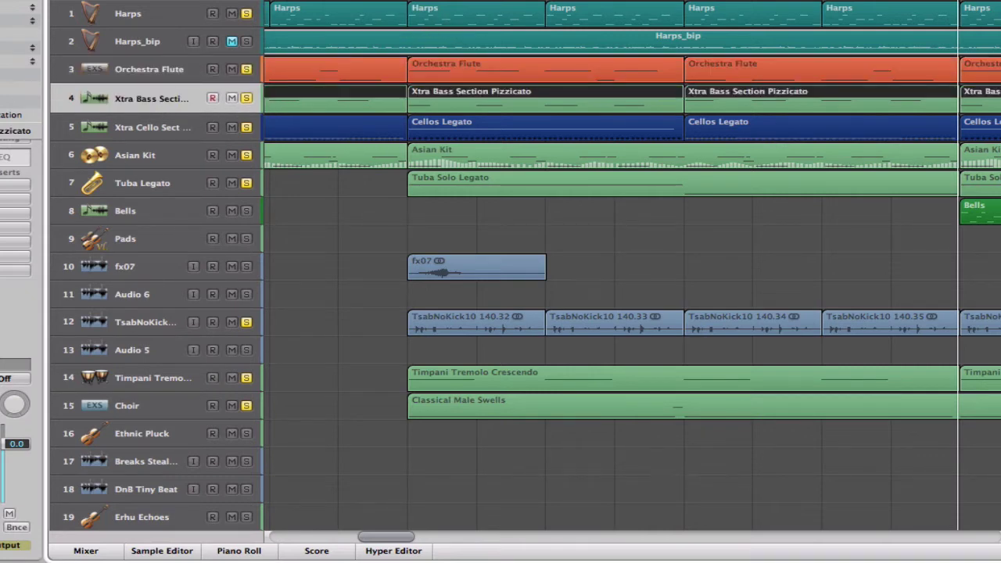
pyautogui.click(155, 135)
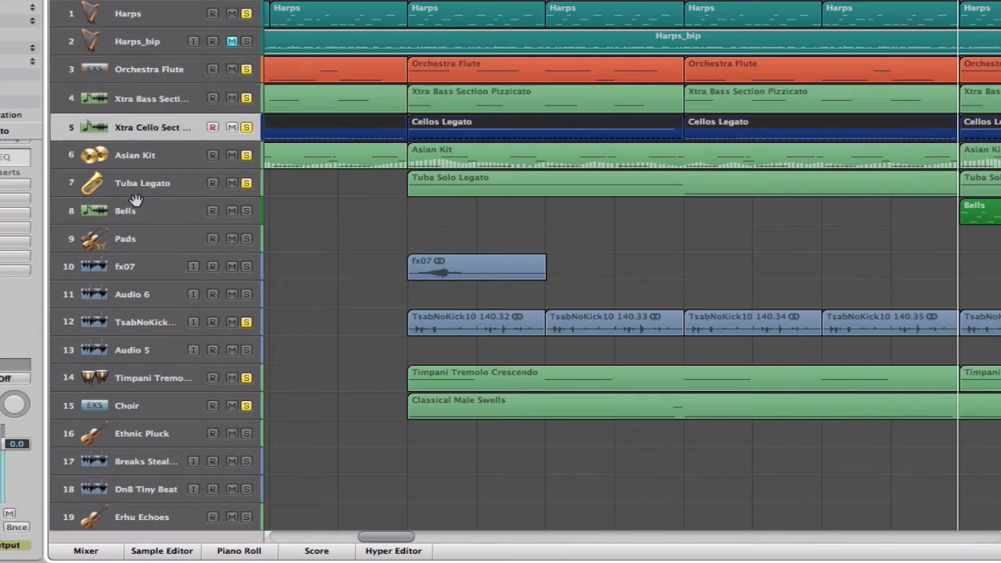
pyautogui.click(159, 155)
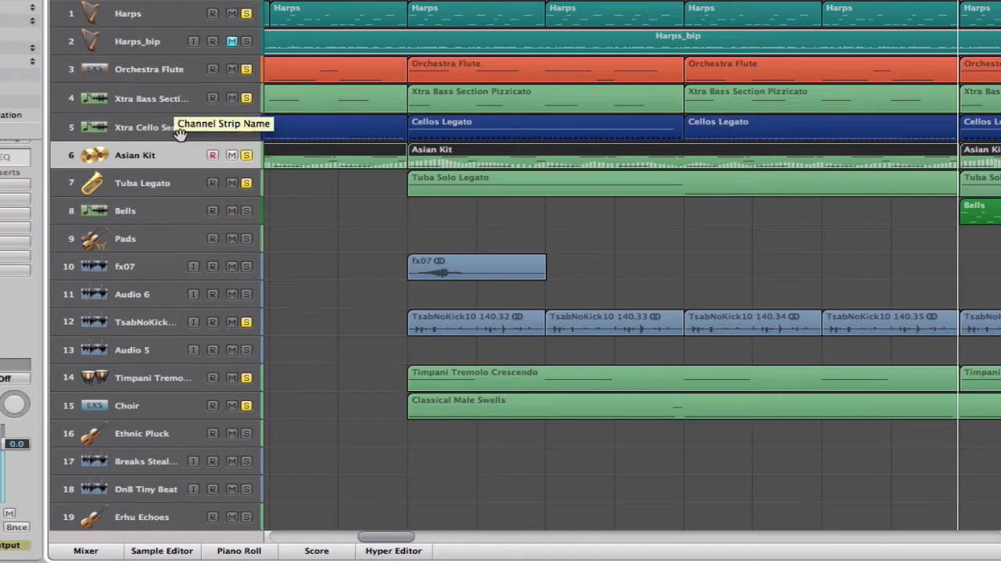
pyautogui.click(156, 191)
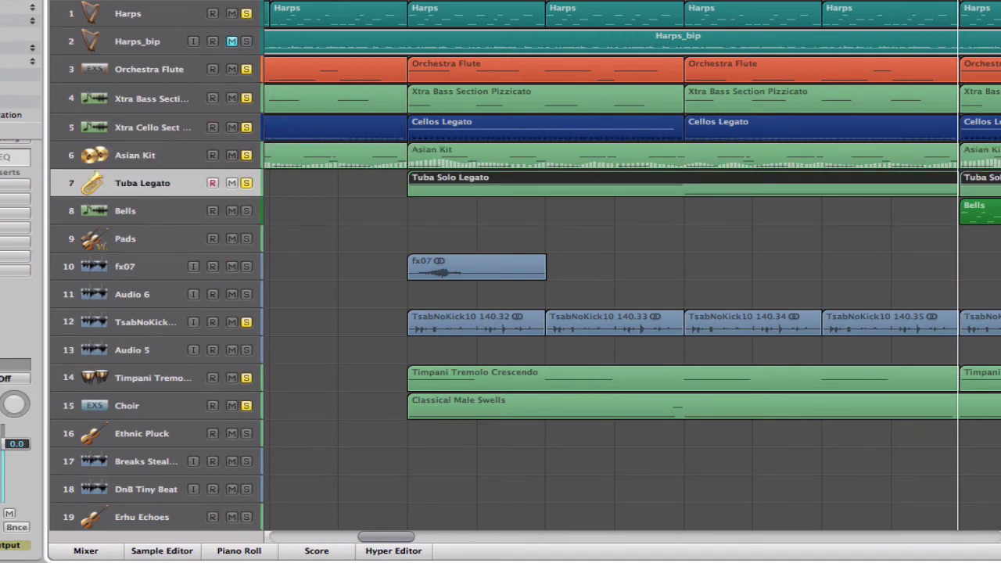
pyautogui.click(141, 321)
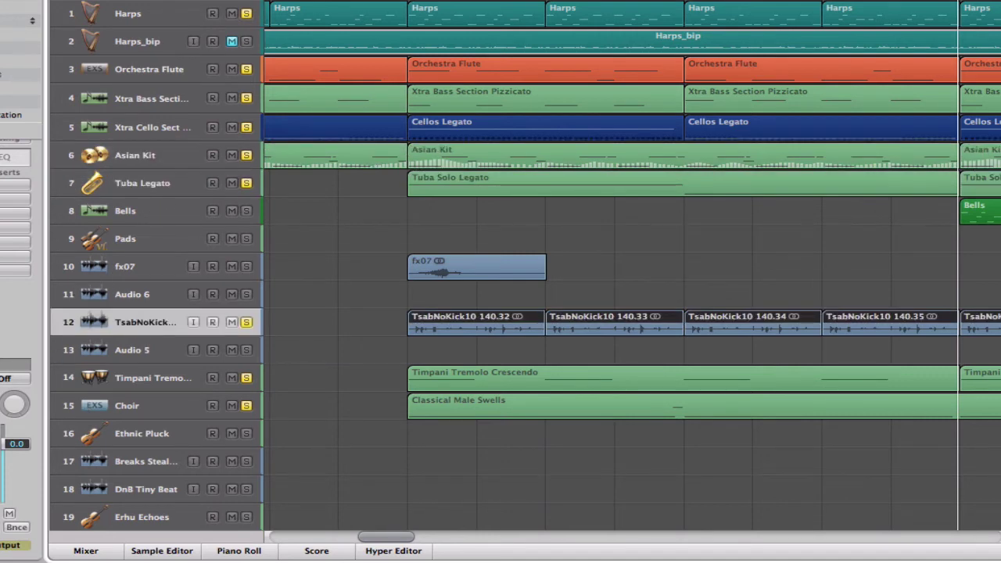
pyautogui.click(127, 365)
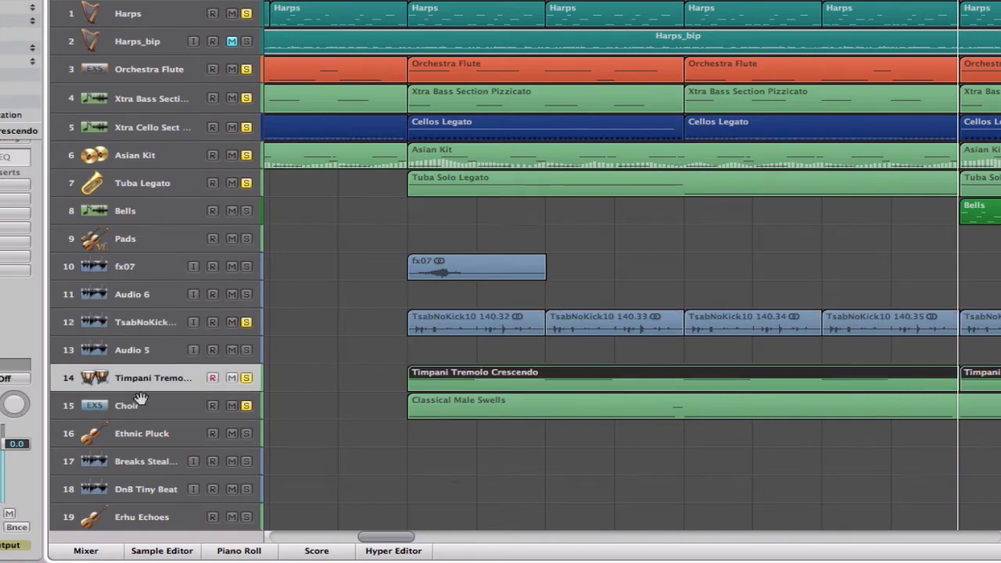
pyautogui.click(138, 409)
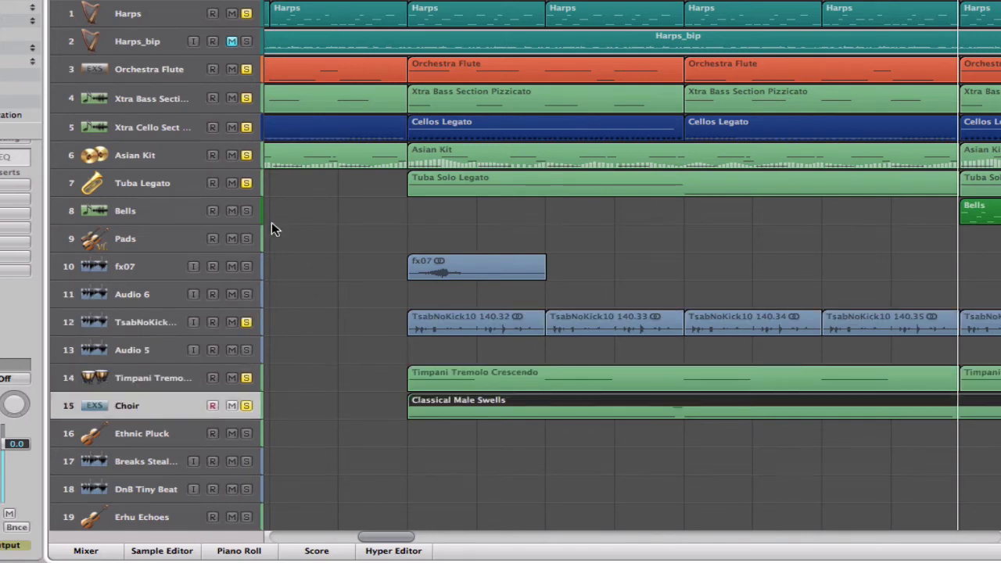
# Clear the existing solos and play the Bells entry with only Harps, Bells, TsabNoKick and Xtra Bass soloed.
pyautogui.moveTo(246, 14); pyautogui.dragTo(253, 307)
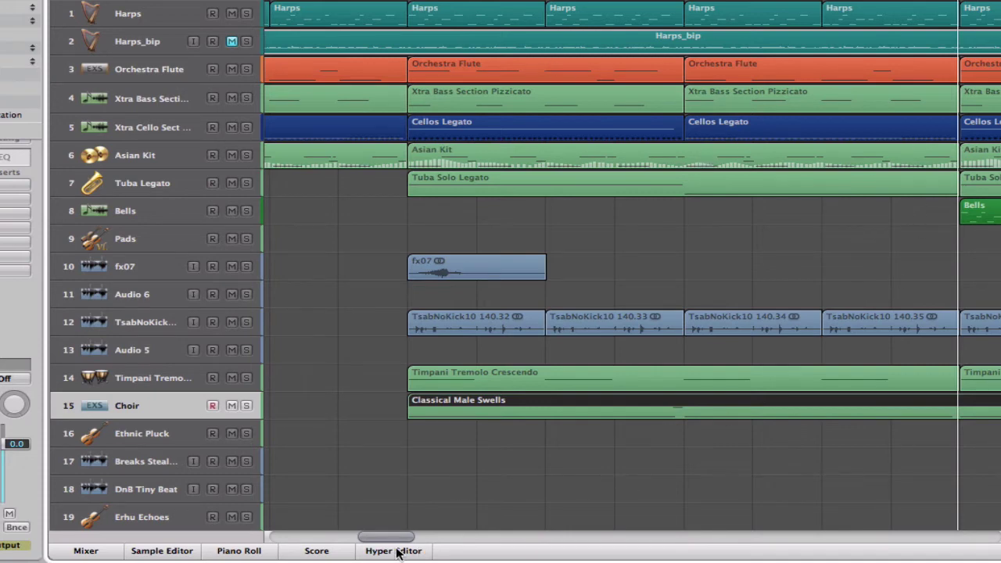
pyautogui.moveTo(391, 538); pyautogui.dragTo(398, 538)
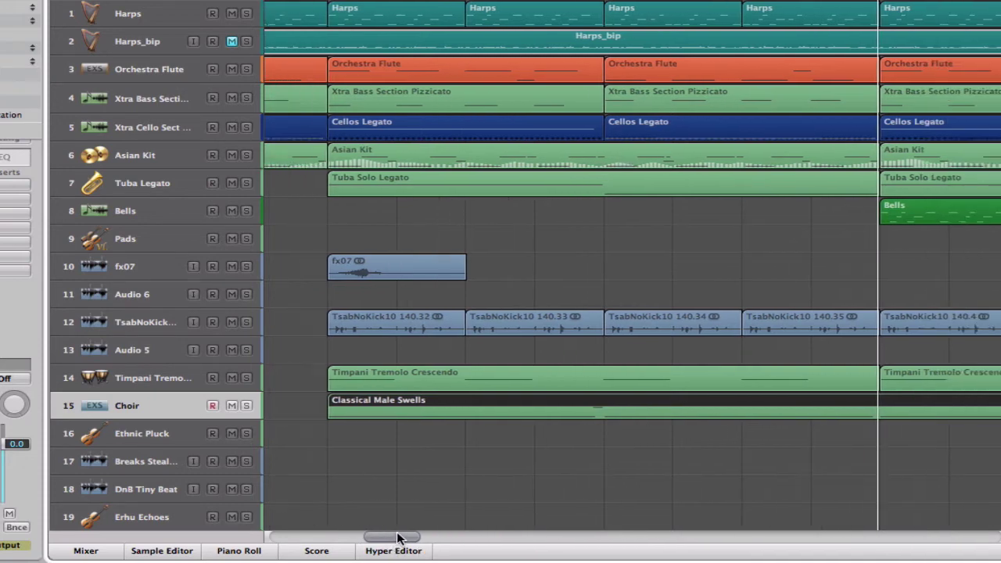
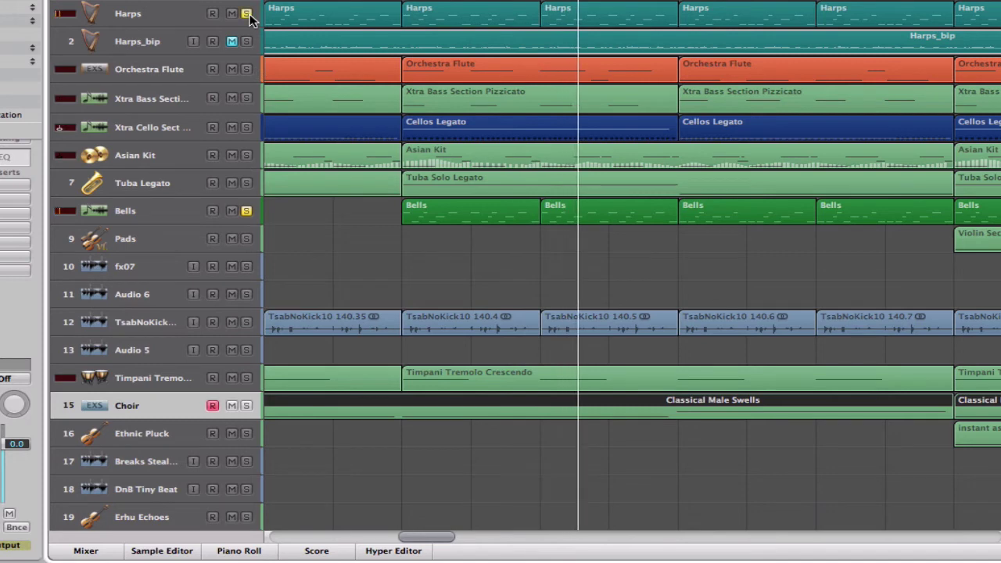
pyautogui.click(247, 323)
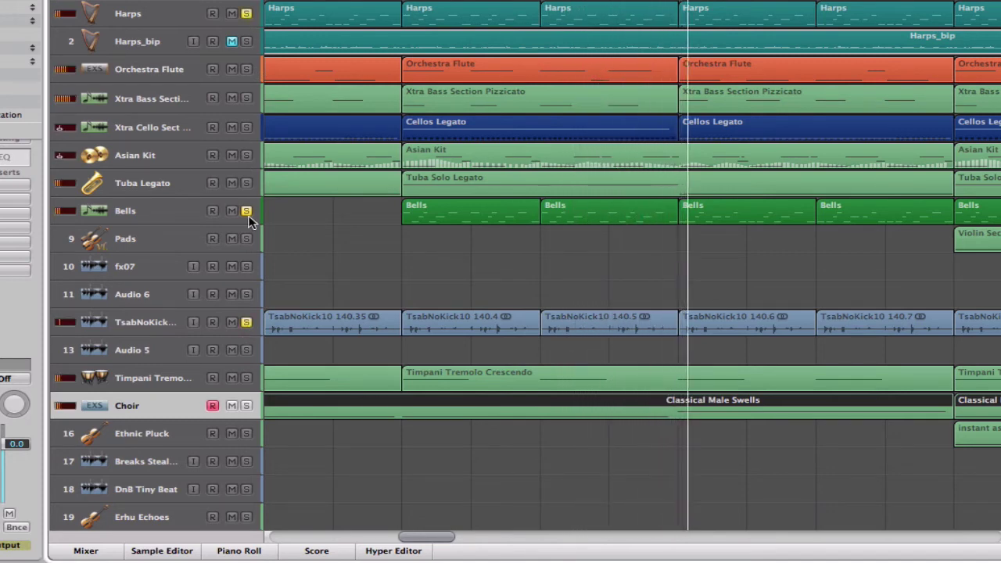
pyautogui.click(251, 97)
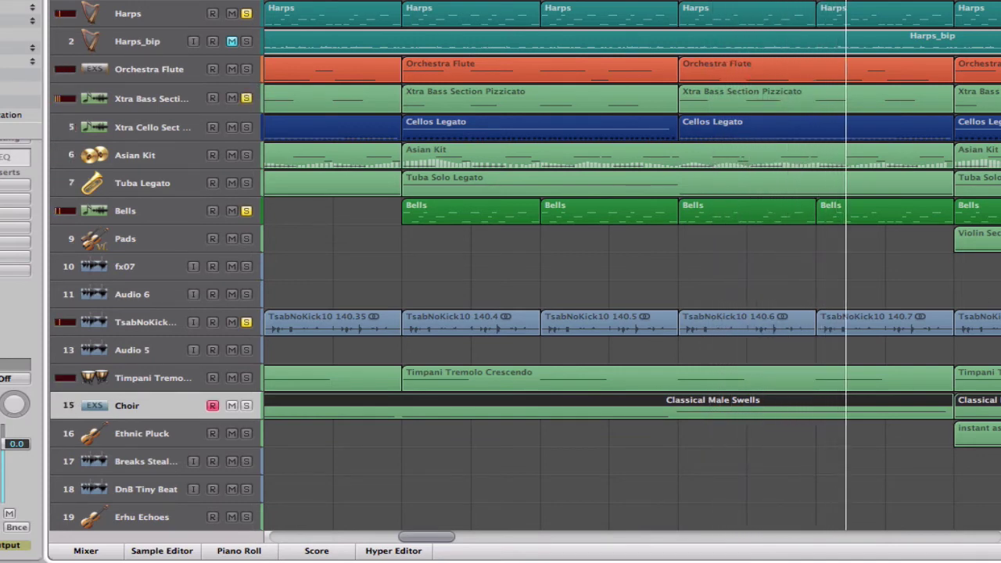
# Inspect the notes of the Harps region at bar 29 and of the first Bells region in the Piano Roll.
pyautogui.click(458, 21)
pyautogui.press('p')
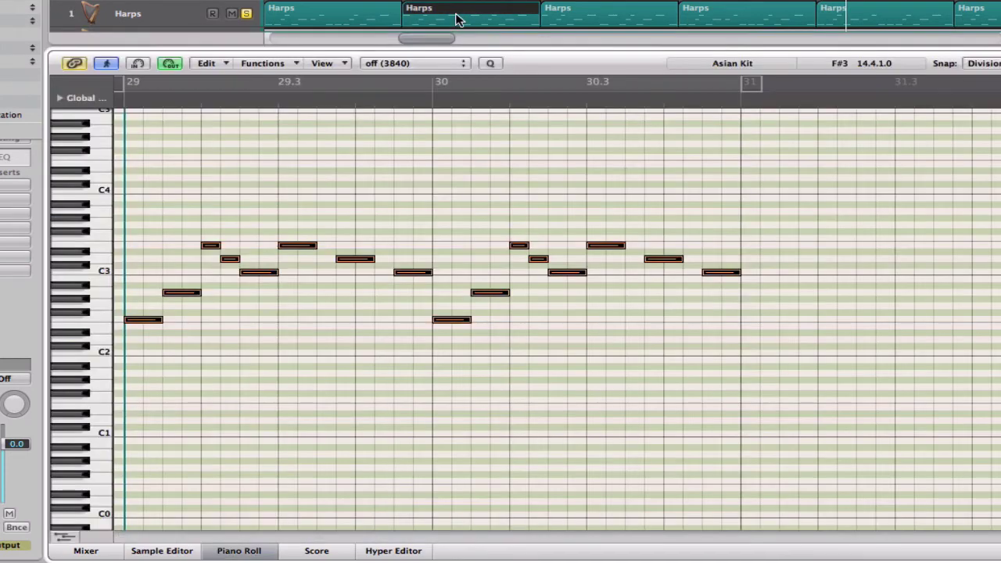
pyautogui.press('p')
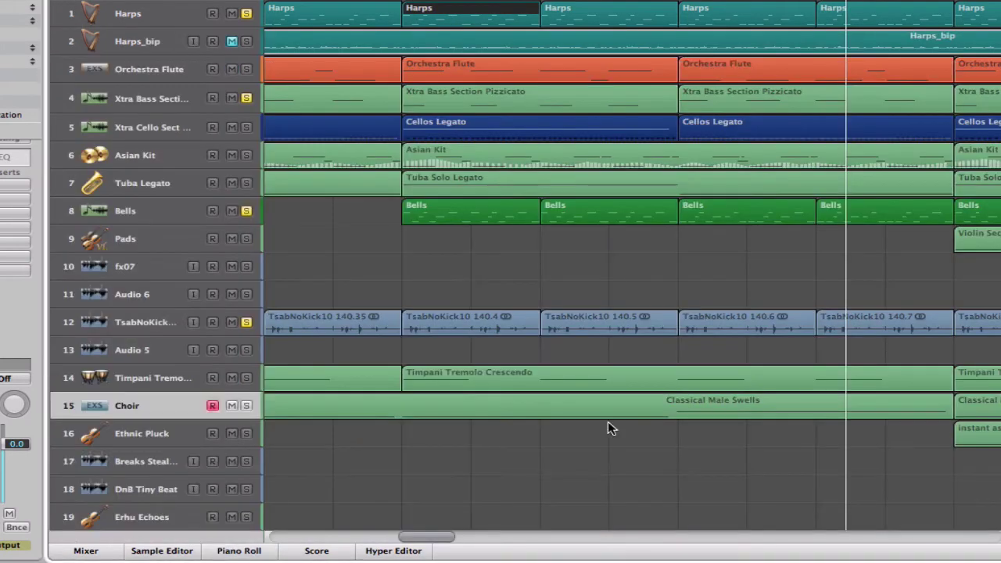
pyautogui.click(474, 221)
pyautogui.press('p')
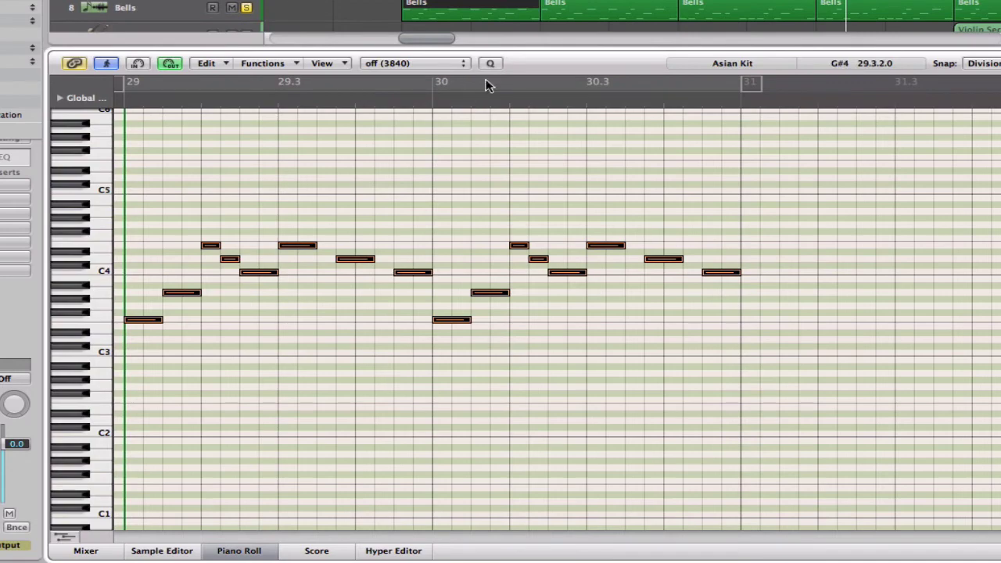
pyautogui.press('p')
pyautogui.scroll(5, 448, 32)
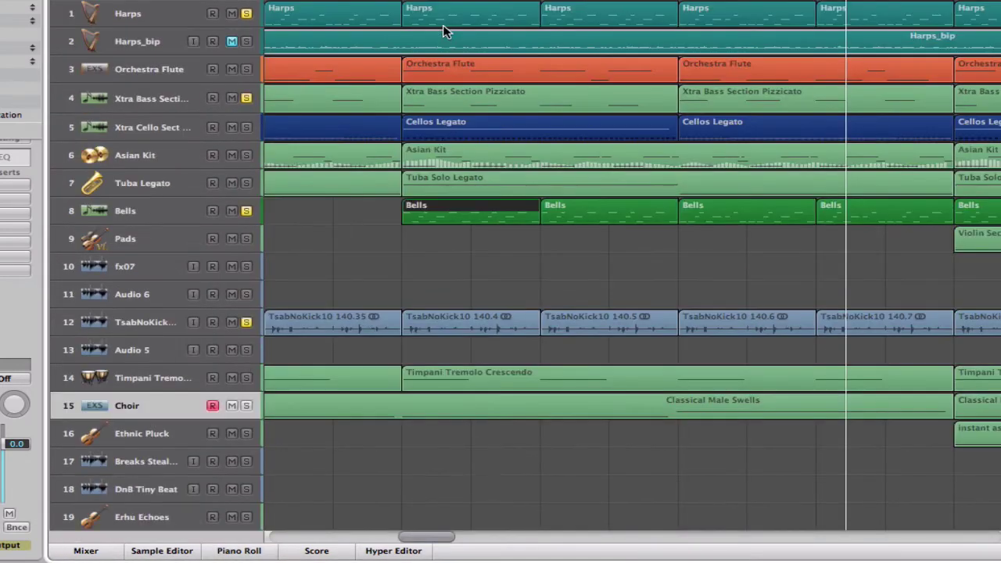
# Compare the pitch of the bar 29 Harps notes with the matching Bells notes once more in the Piano Roll.
pyautogui.click(447, 19)
pyautogui.press('p')
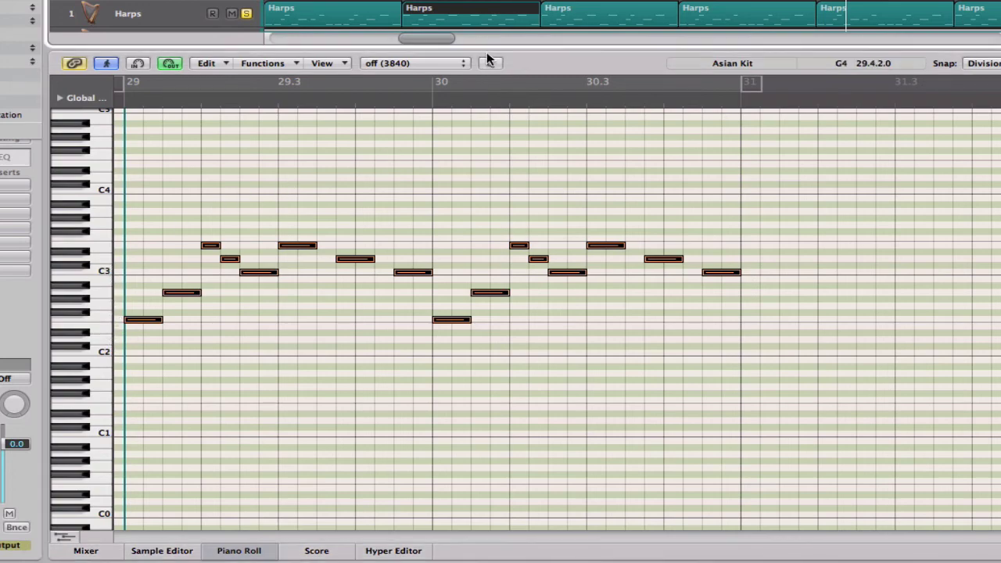
pyautogui.press('p')
pyautogui.click(437, 205)
pyautogui.press('p')
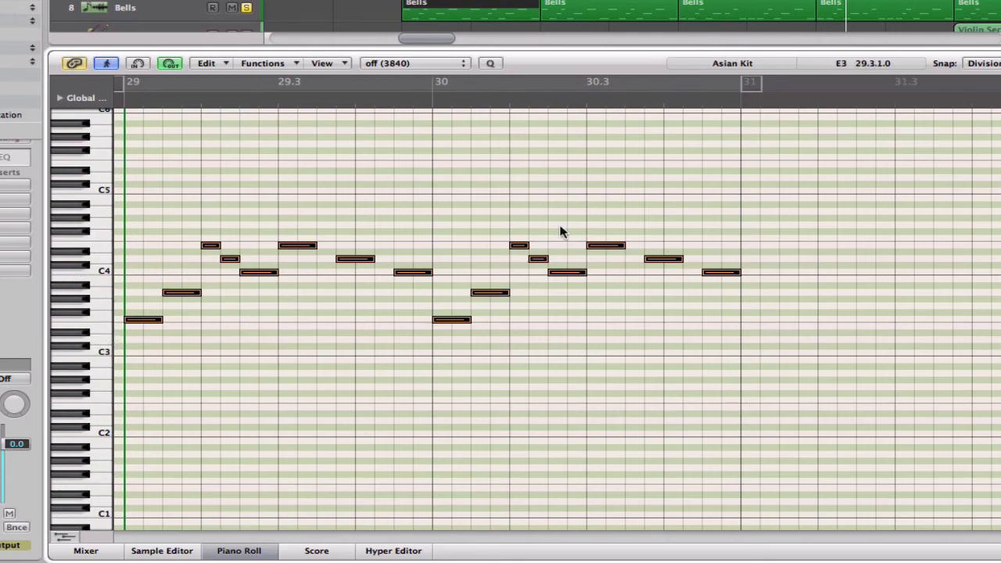
pyautogui.press('p')
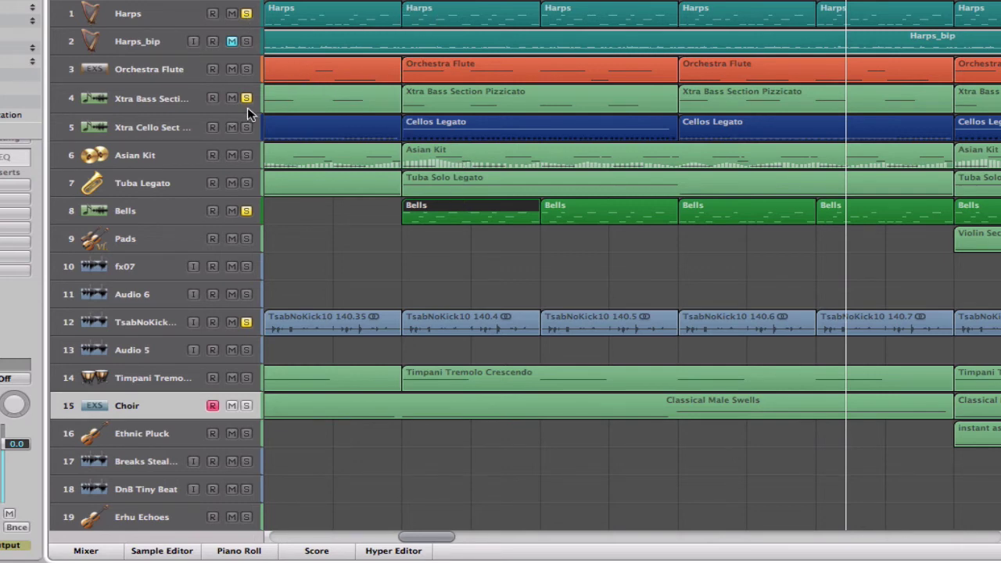
# Play from the Bells entry with only Harps soloed, add Bells to the solo, and unsolo both to hear the full arrangement.
pyautogui.moveTo(247, 100); pyautogui.dragTo(254, 258)
pyautogui.click(389, 2)
pyautogui.press('space')
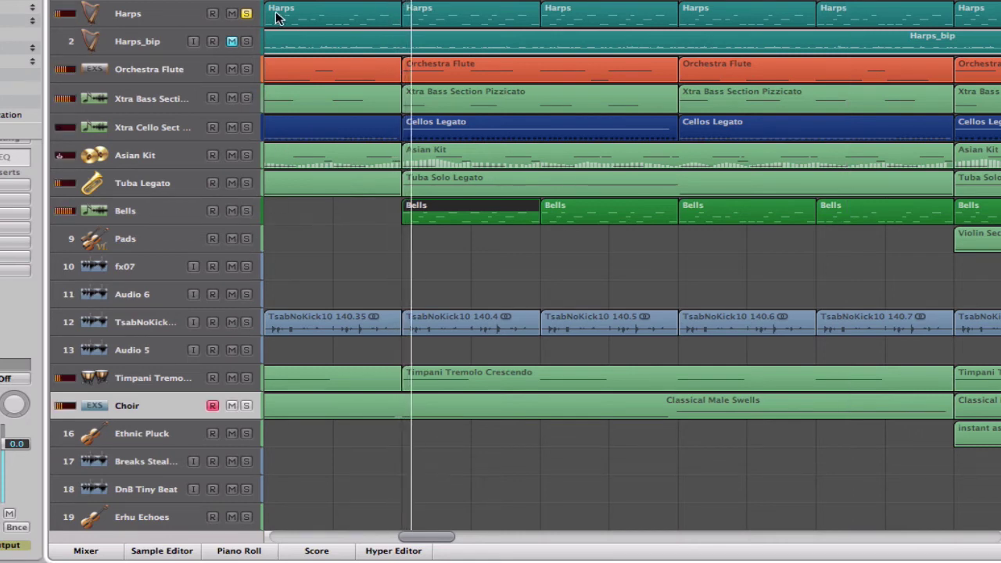
pyautogui.click(247, 212)
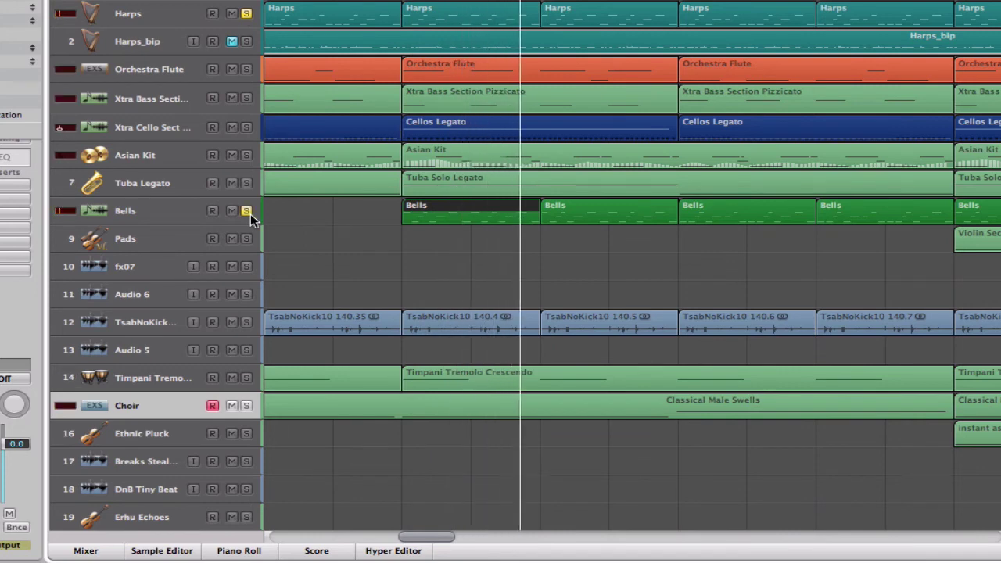
pyautogui.click(248, 212)
pyautogui.click(247, 14)
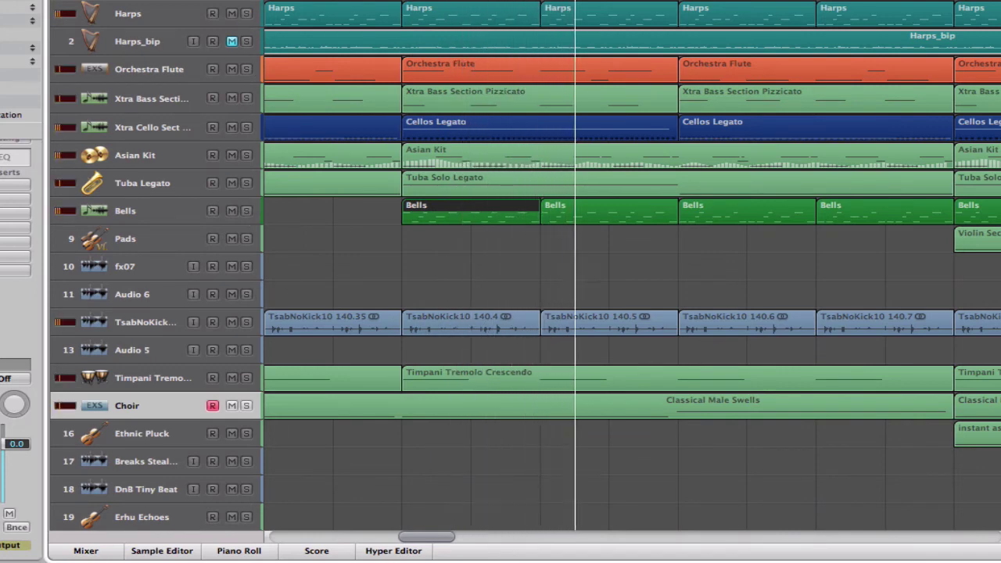
# Listen to the full arrangement through the entry of the Pads and Ethnic Pluck tracks.
pyautogui.moveTo(426, 538); pyautogui.dragTo(454, 538)
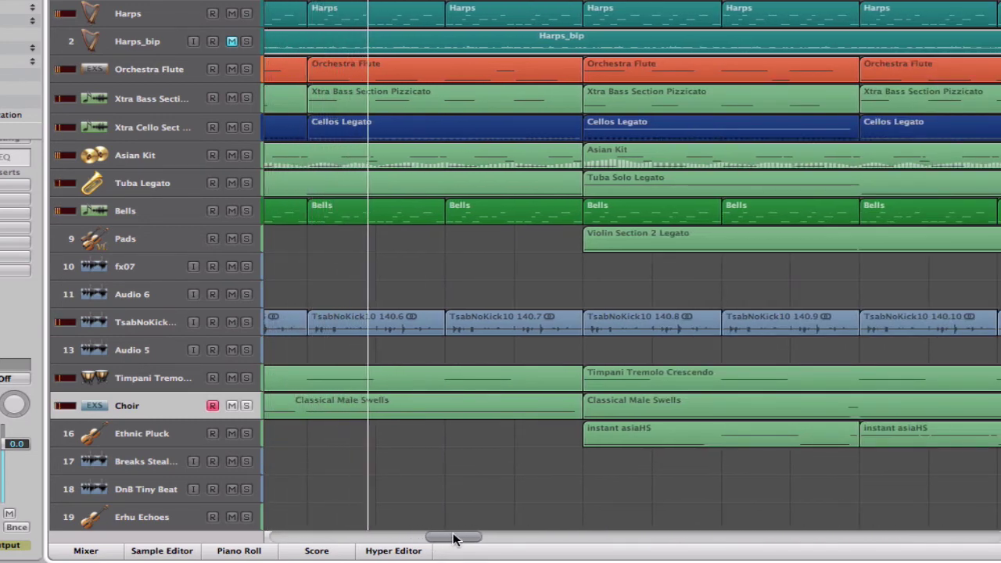
pyautogui.moveTo(454, 538); pyautogui.dragTo(470, 538)
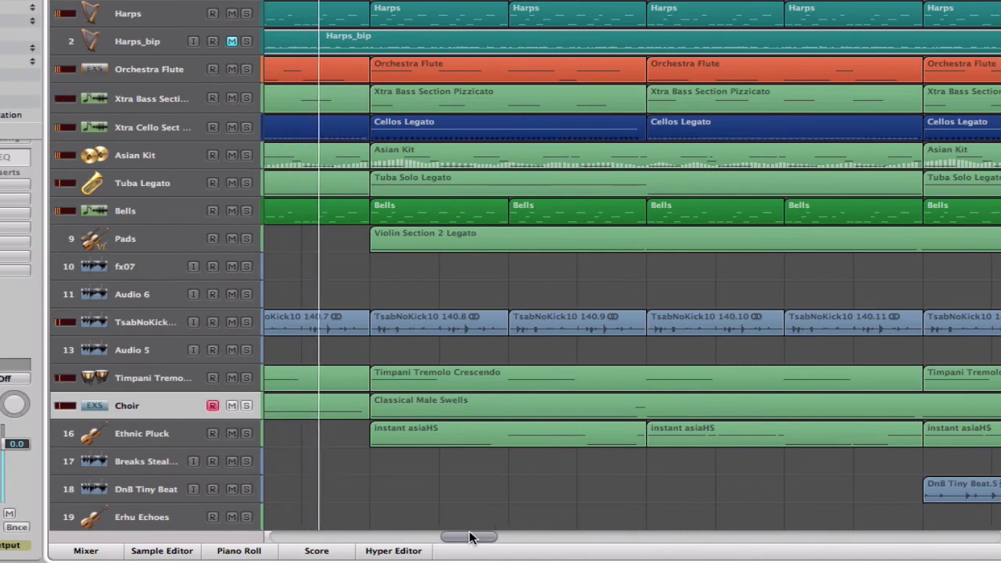
pyautogui.press('XF86AudioRaiseVolume')
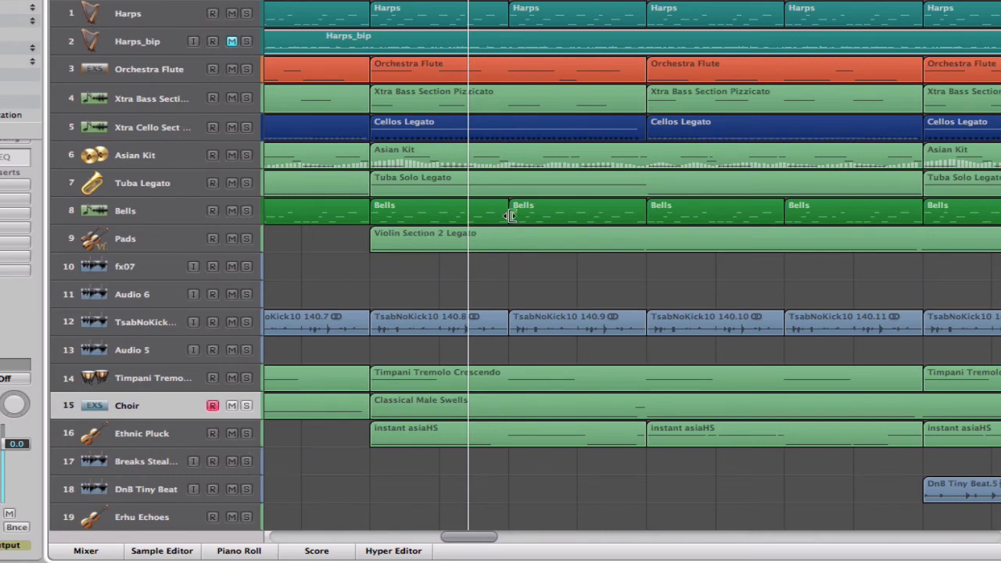
# Examine the first Ethnic Pluck region in the Piano Roll, and play the part soloed together with Bells and Harps.
pyautogui.doubleClick(421, 444)
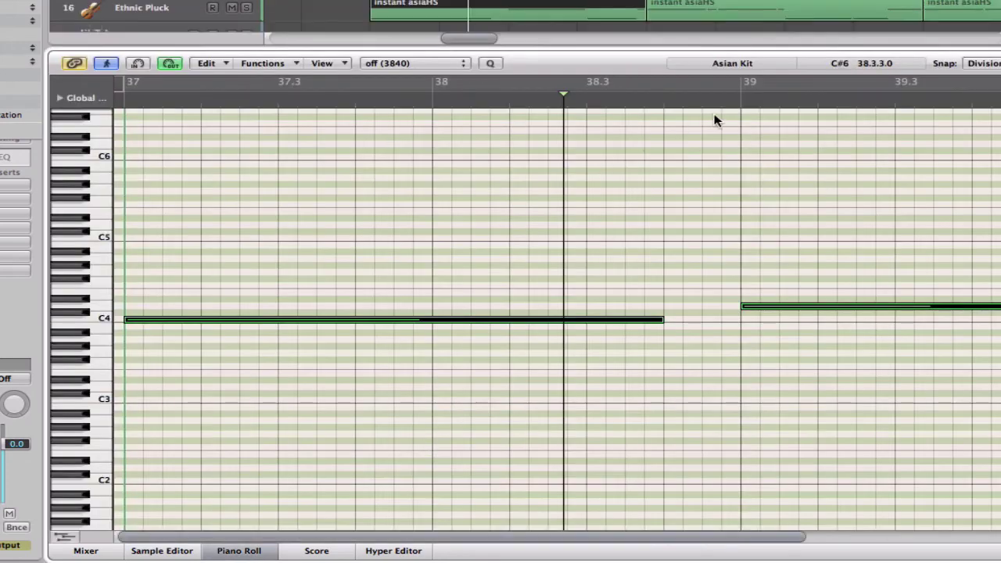
pyautogui.moveTo(724, 52); pyautogui.dragTo(724, 536)
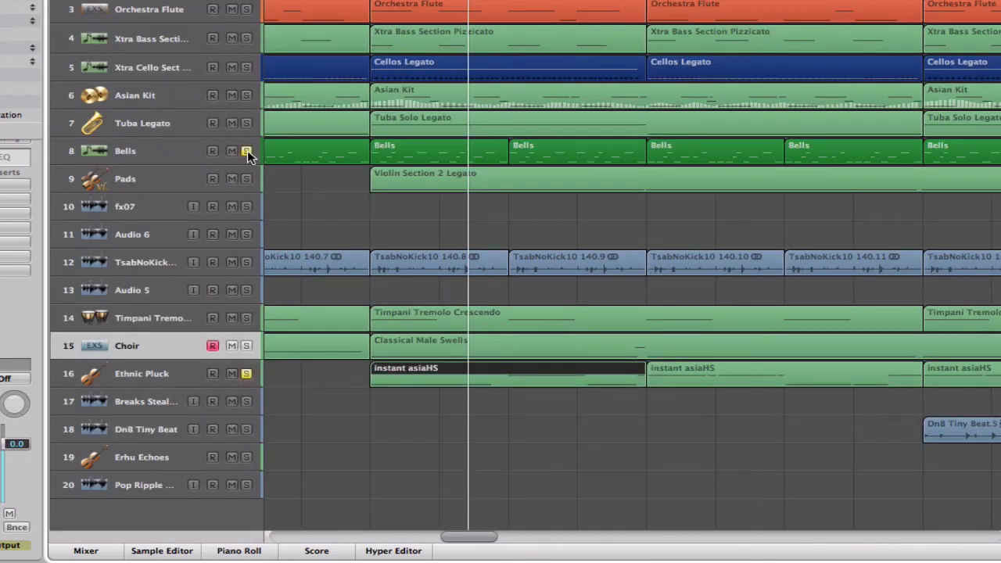
pyautogui.scroll(2, 247, 145)
pyautogui.click(246, 13)
pyautogui.doubleClick(344, 2)
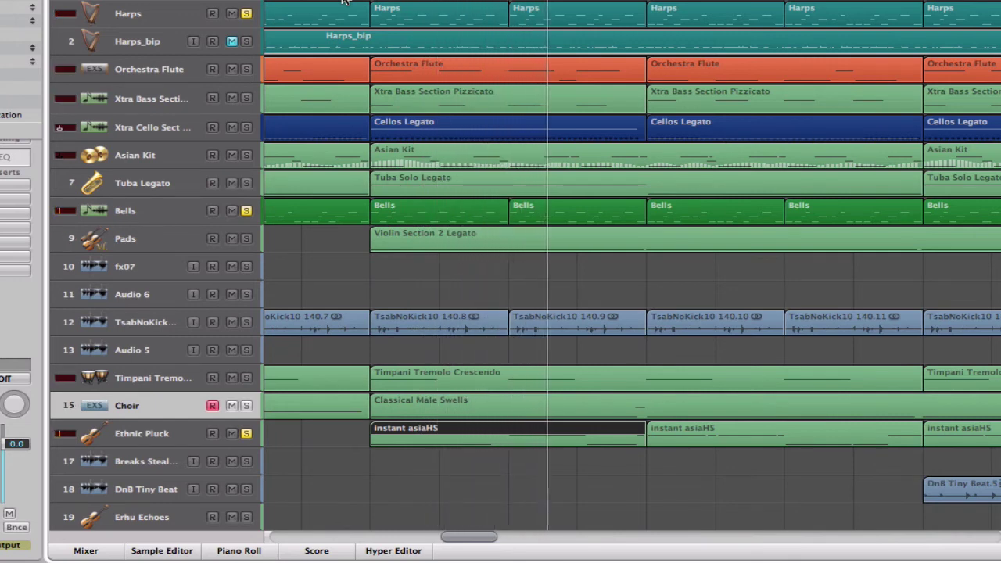
# Add the Pads track to the solo and view its Sylenth1 instrument settings.
pyautogui.click(246, 238)
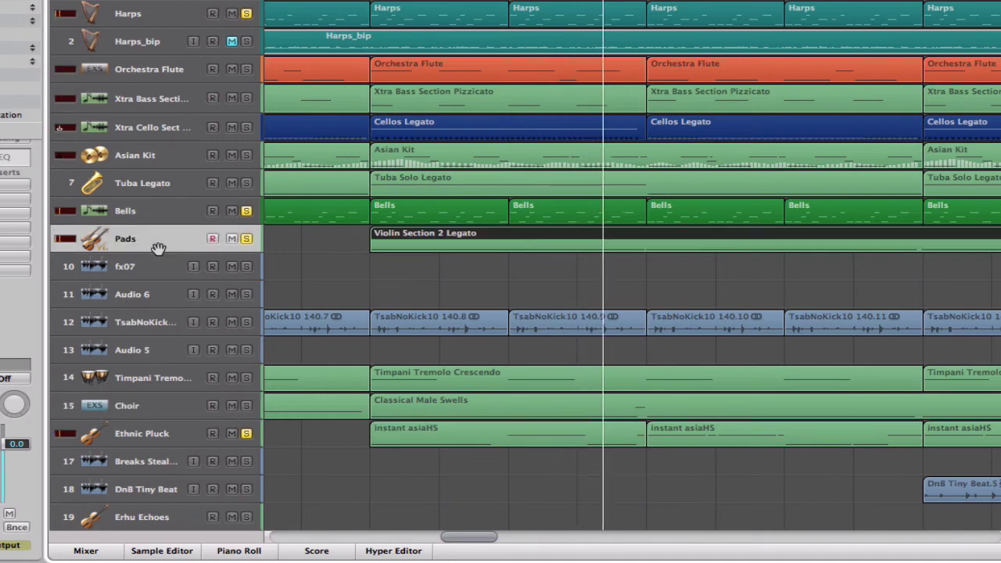
pyautogui.click(10, 305)
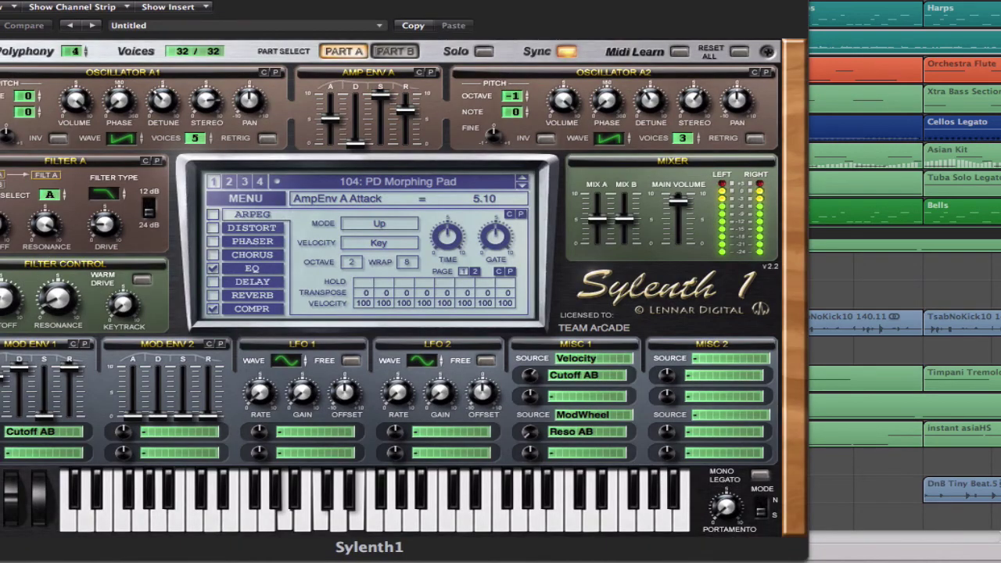
pyautogui.press('super+w')
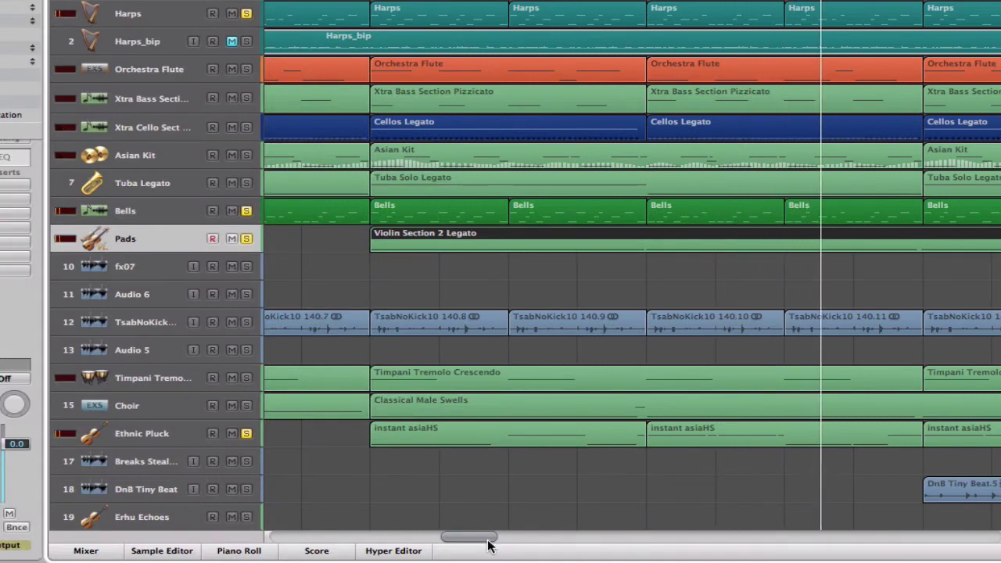
# Follow the playback to the DnB Tiny Beat entry and add that track to the solo.
pyautogui.moveTo(487, 539); pyautogui.dragTo(512, 539)
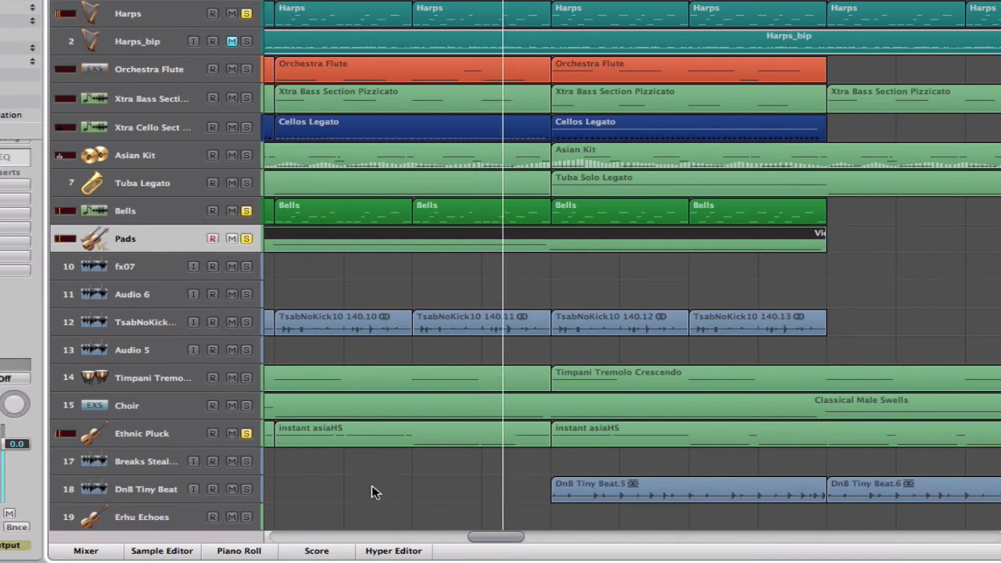
pyautogui.click(246, 490)
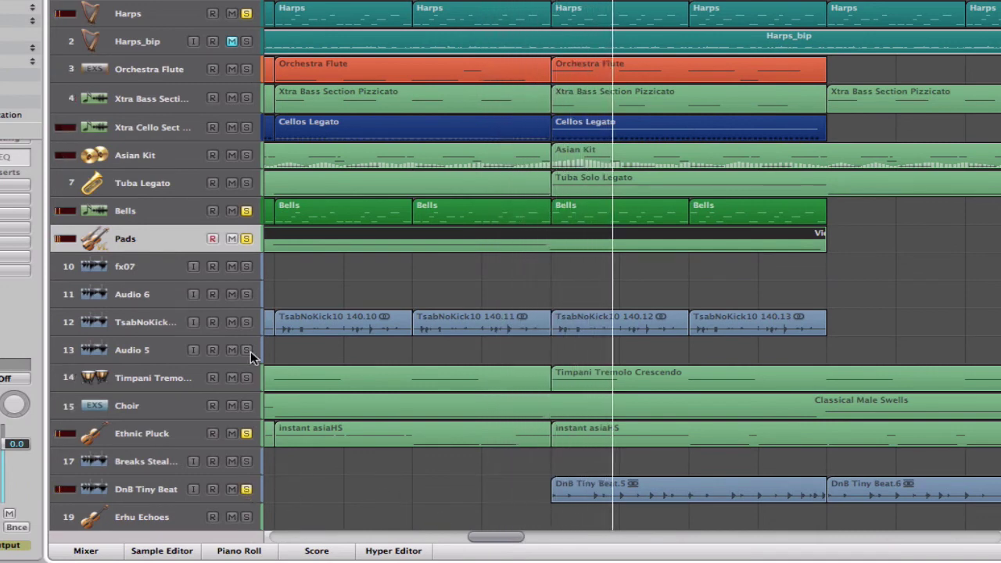
# Add the TsabNoKick and Asian Kit tracks to the solo, listen to the combination, and clear the solo on all tracks.
pyautogui.click(247, 322)
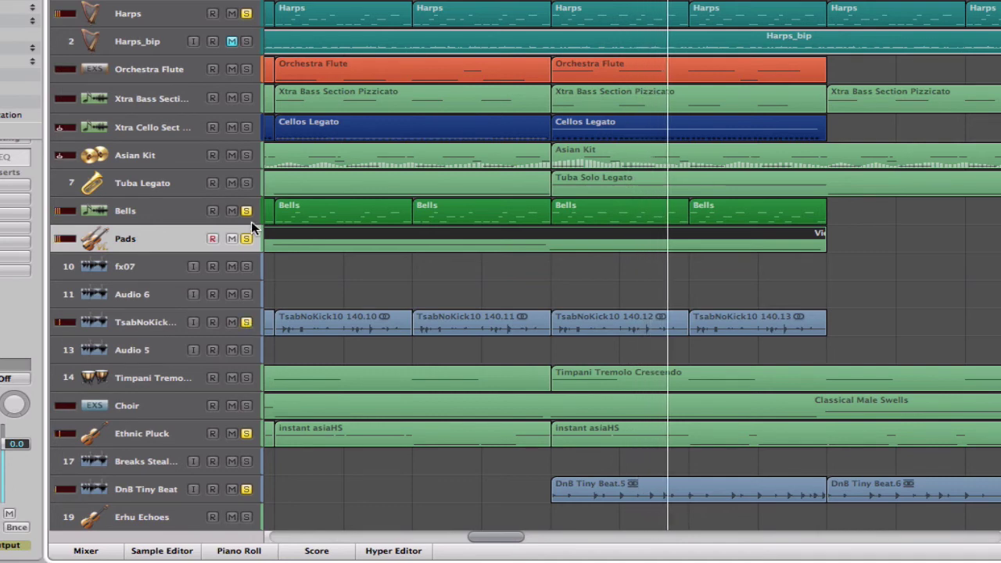
pyautogui.click(248, 157)
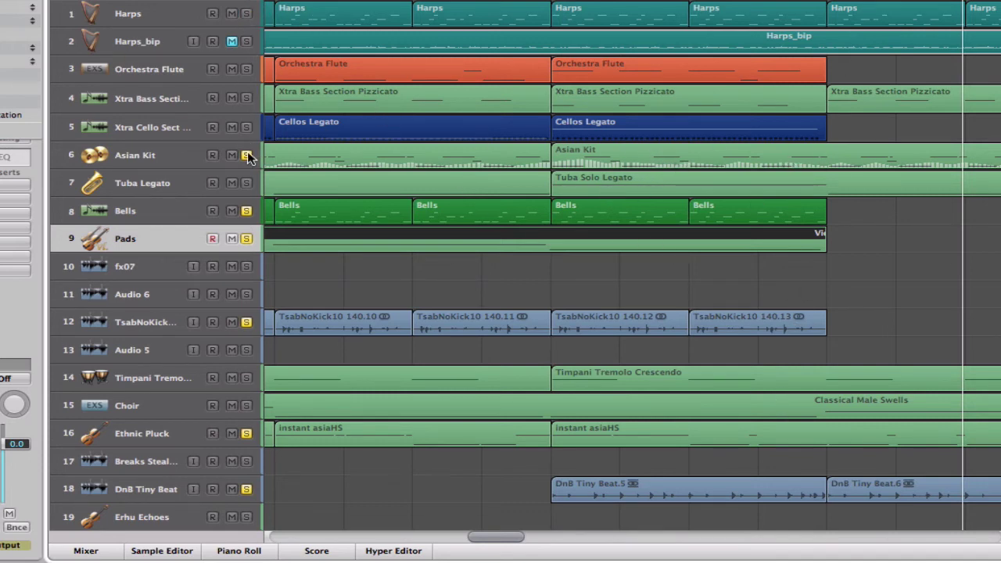
pyautogui.moveTo(247, 157); pyautogui.dragTo(254, 247)
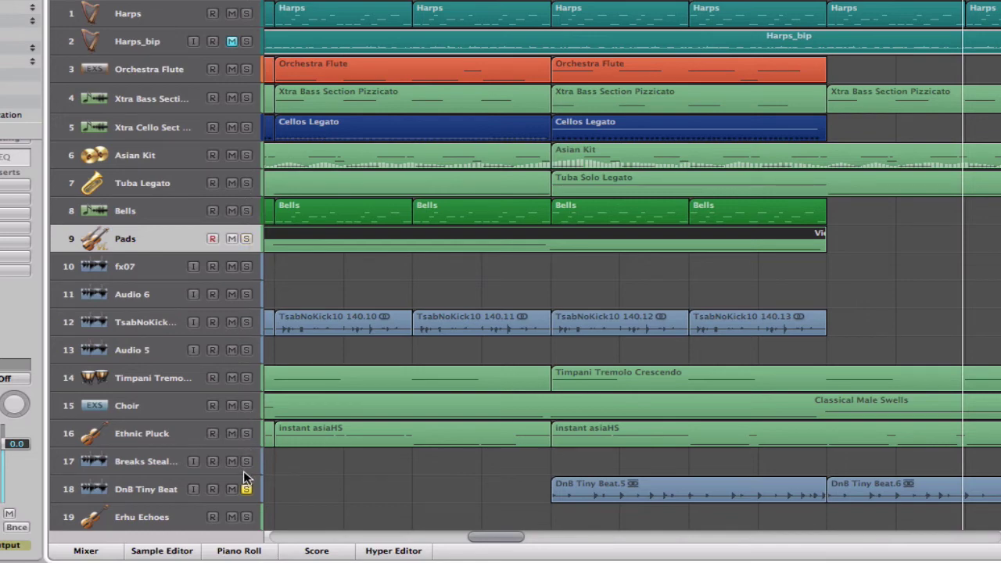
# Solo the Pads track and examine where its Violin Section 2 Legato region starts and ends among the other parts.
pyautogui.hscroll(-5, 501, 552)
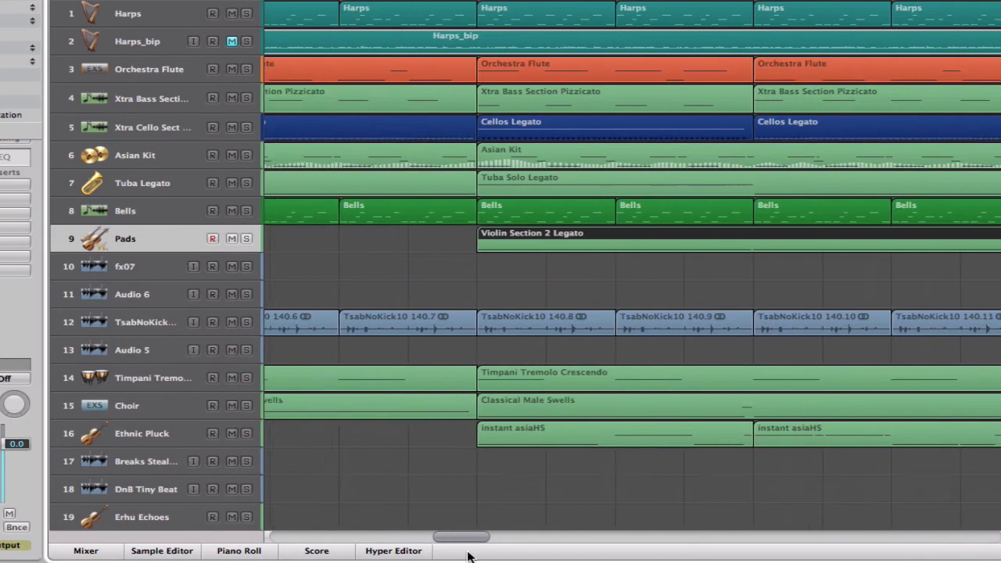
pyautogui.hscroll(-3, 467, 540)
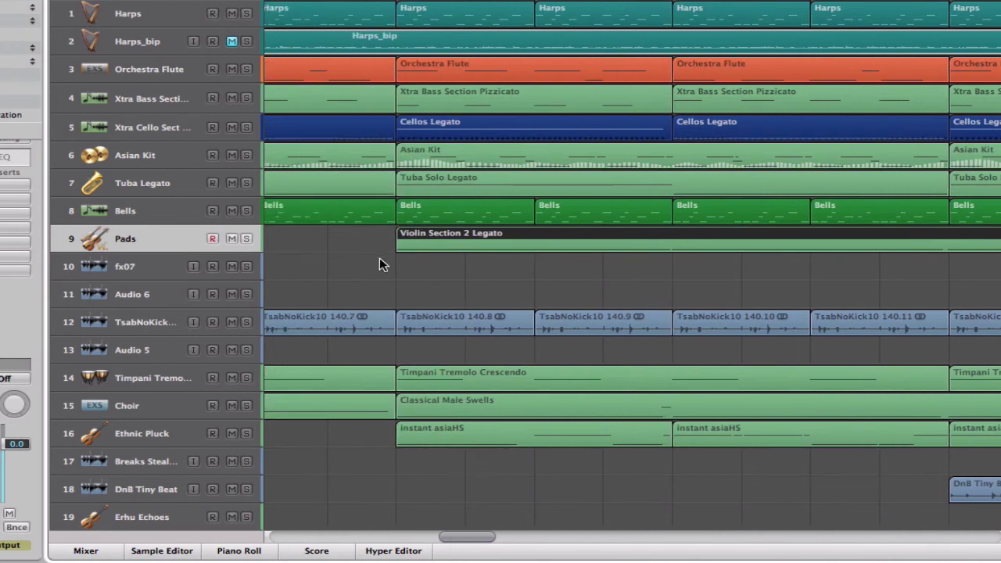
pyautogui.click(247, 238)
pyautogui.moveTo(478, 539)
pyautogui.mouseDown()
pyautogui.moveTo(436, 538)
pyautogui.moveTo(462, 528)
pyautogui.mouseUp()
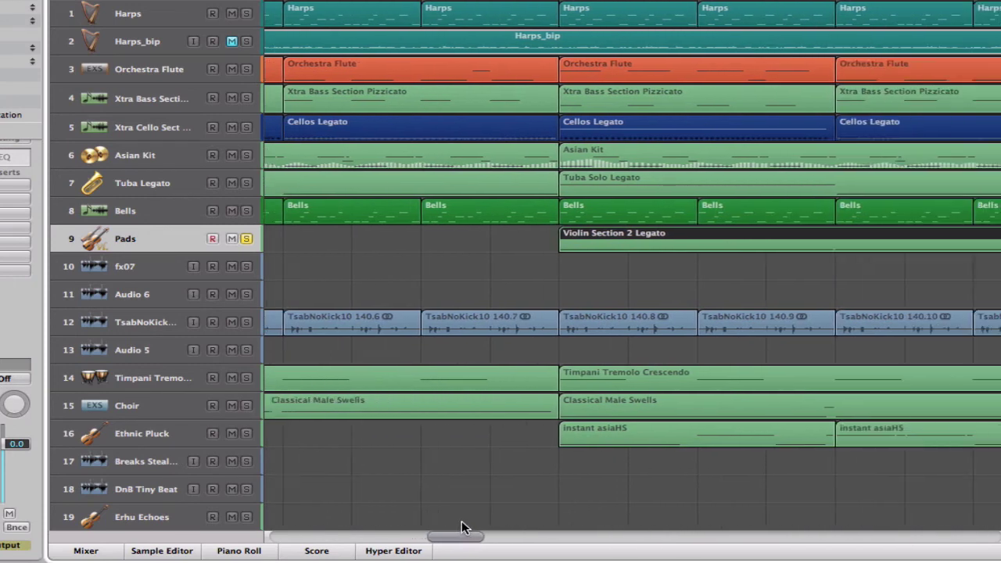
pyautogui.hscroll(3, 462, 528)
pyautogui.hscroll(5, 463, 520)
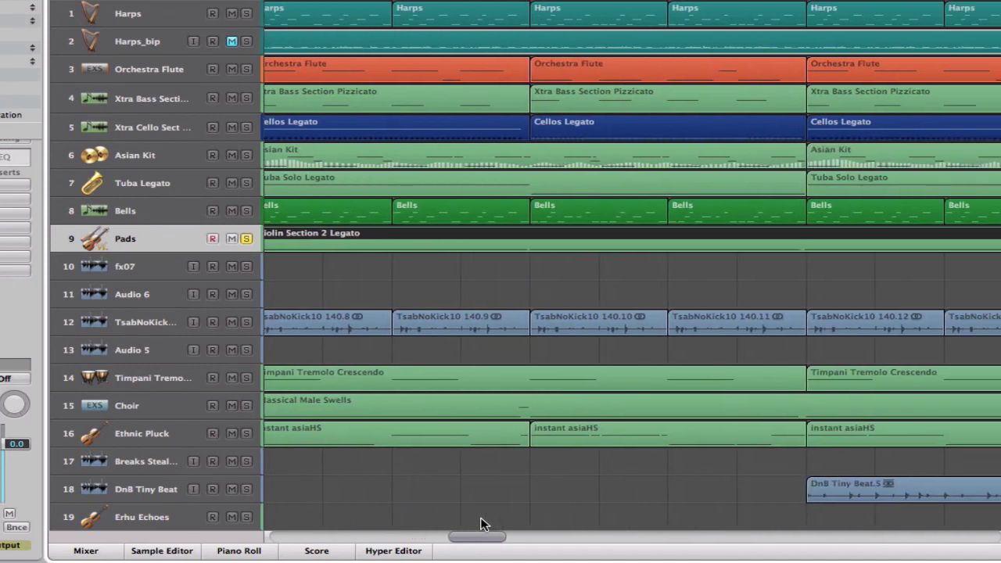
pyautogui.hscroll(-1, 476, 518)
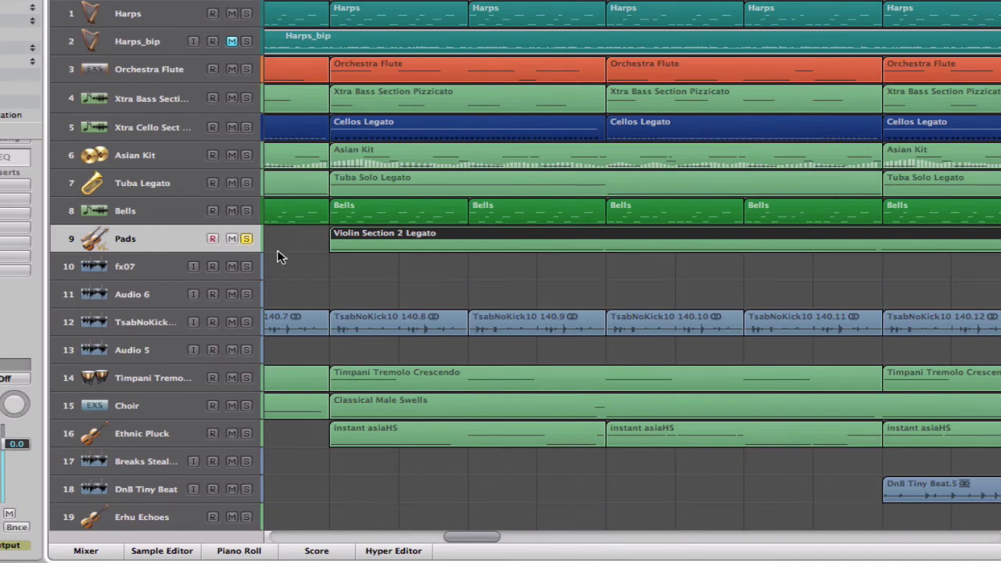
pyautogui.moveTo(481, 537); pyautogui.dragTo(615, 72)
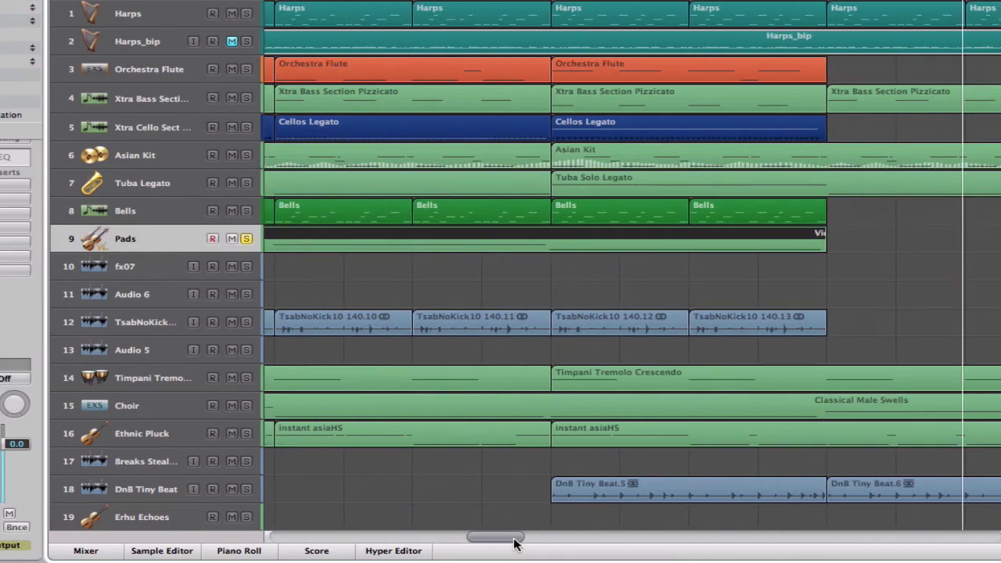
pyautogui.moveTo(514, 543); pyautogui.dragTo(546, 533)
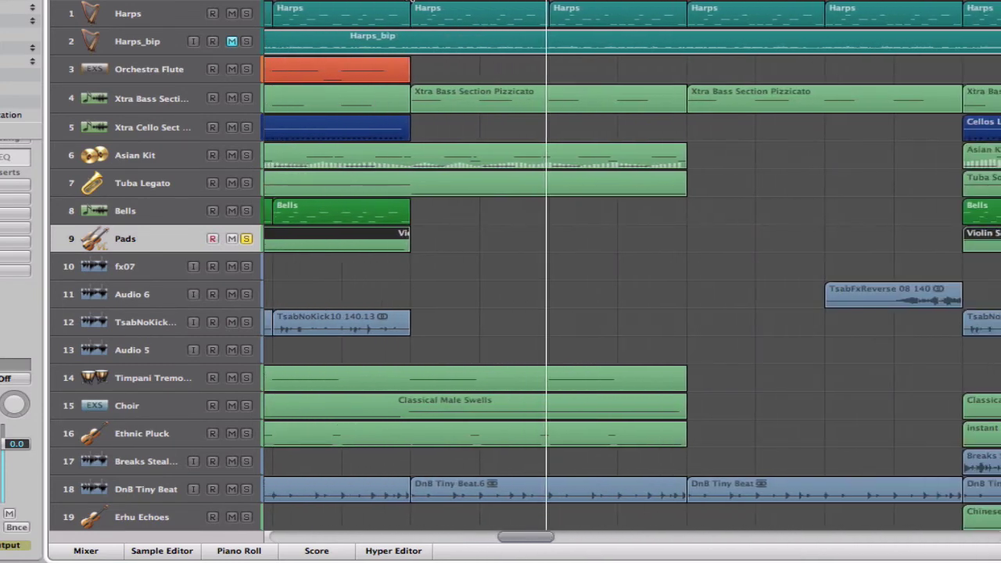
# Unsolo the Pads track and play the full arrangement from the last Bells region before the breakdown.
pyautogui.click(246, 238)
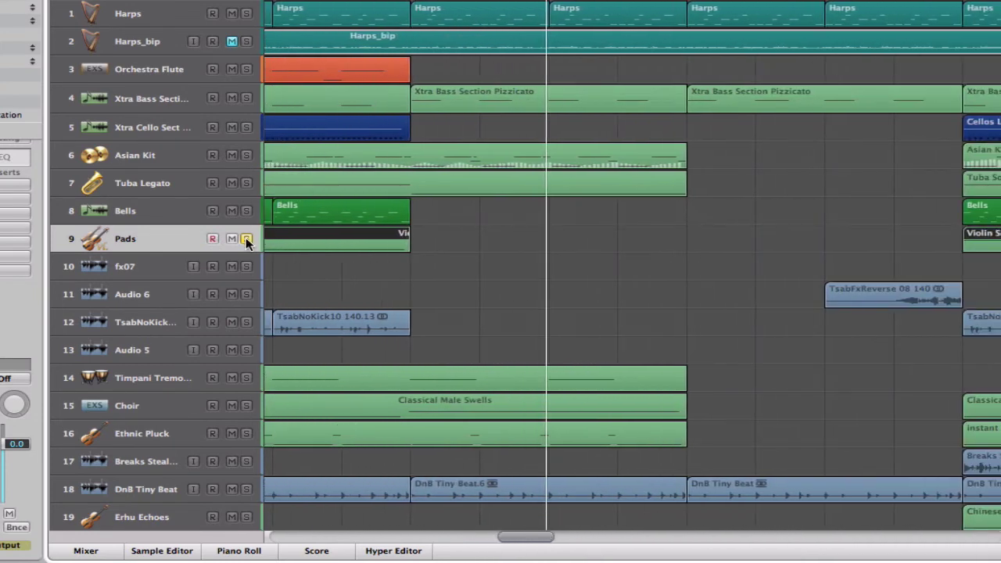
pyautogui.click(276, 5)
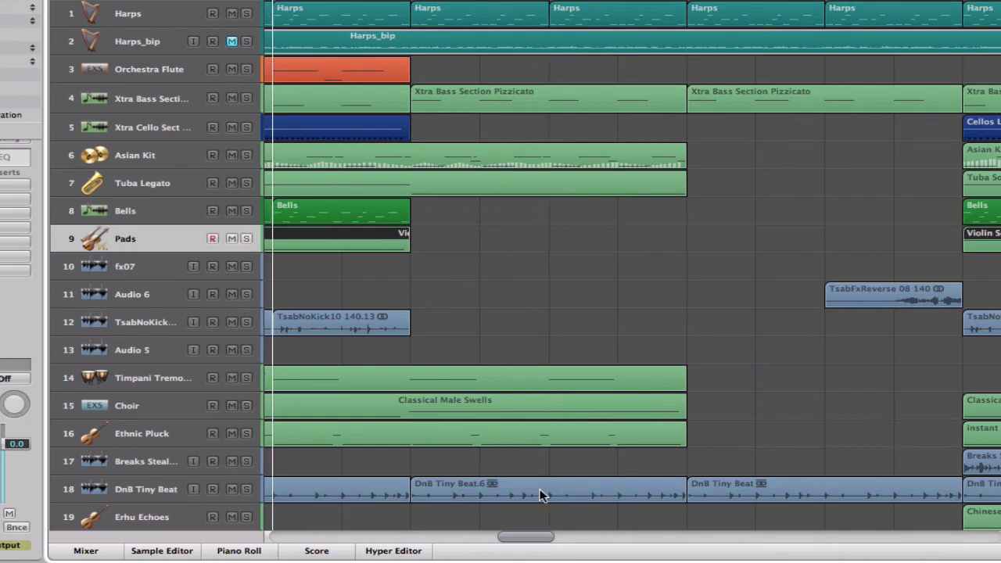
pyautogui.press('space')
pyautogui.press('XF86AudioRaiseVolume')
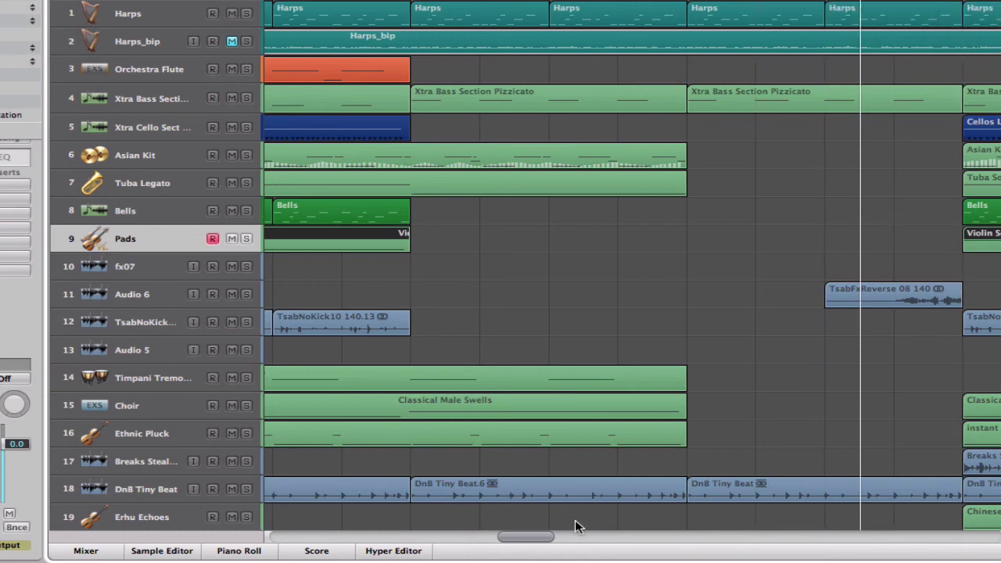
# Play the breakdown while soloing Harps, Xtra Bass, Asian Kit, Tuba Legato, Timpani, Choir and Ethnic Pluck in turn, and clear all solos.
pyautogui.scroll(-2, 545, 489)
pyautogui.scroll(2, 547, 483)
pyautogui.click(456, 17)
pyautogui.click(247, 13)
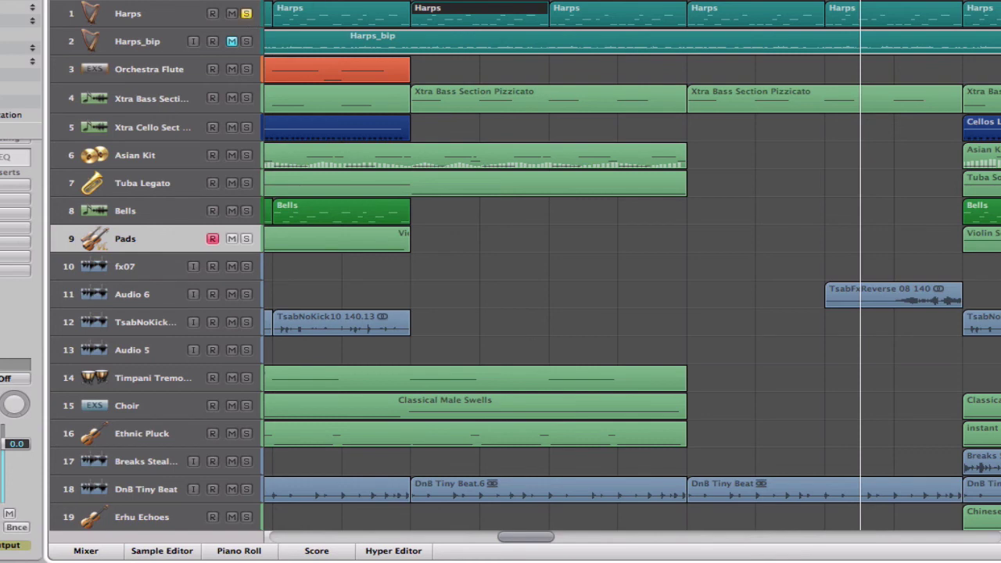
pyautogui.click(246, 97)
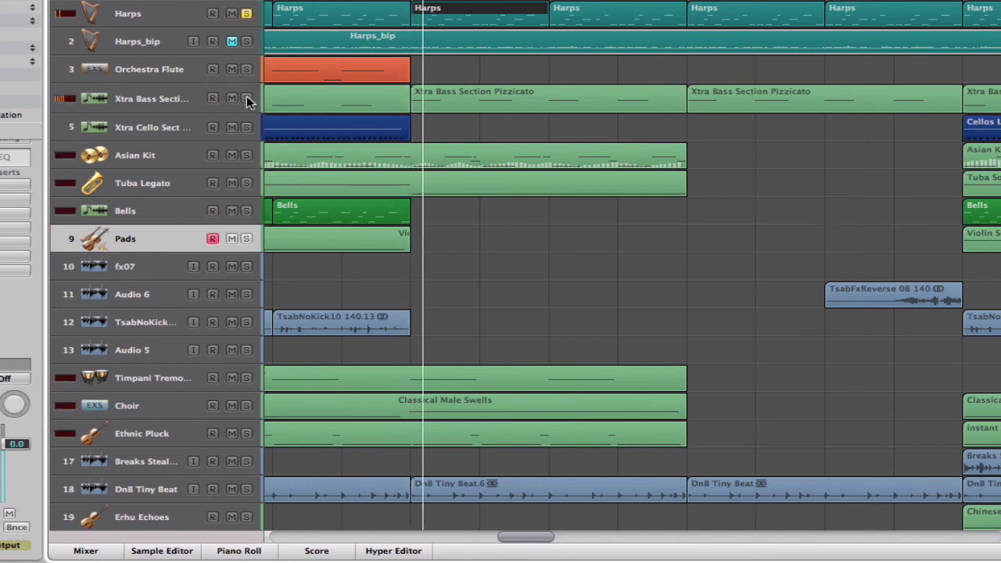
pyautogui.click(245, 156)
pyautogui.click(246, 182)
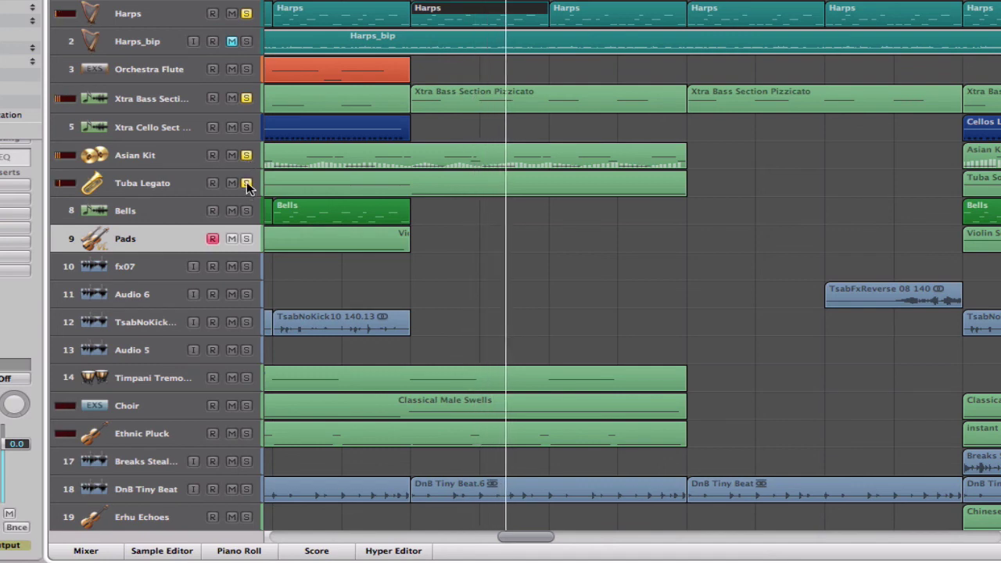
pyautogui.click(246, 378)
pyautogui.click(246, 405)
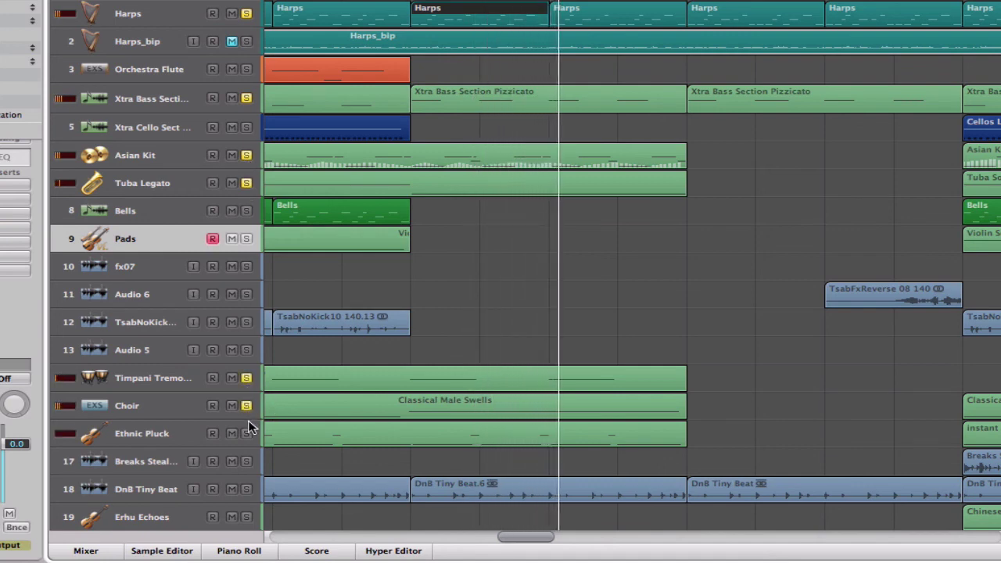
pyautogui.click(247, 434)
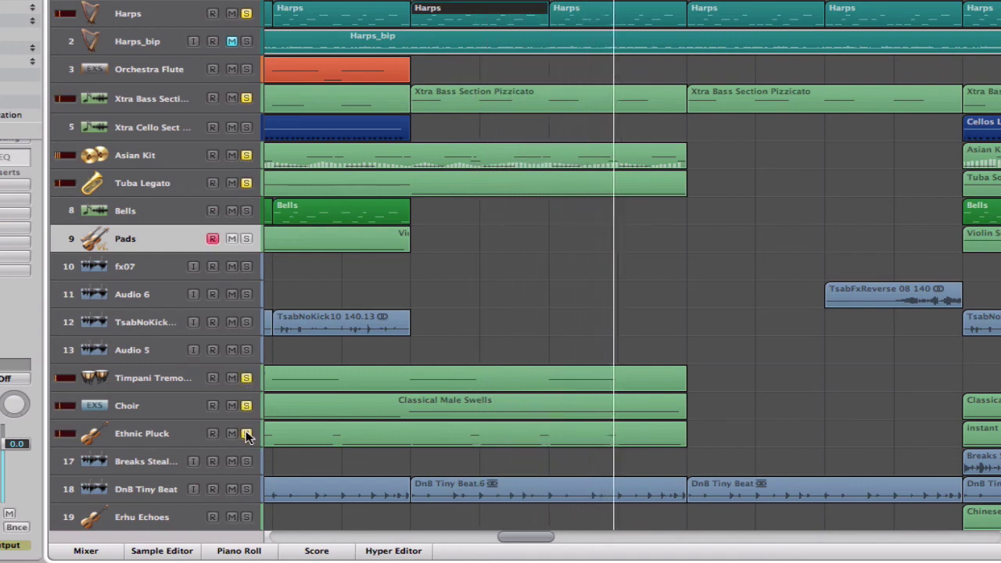
pyautogui.moveTo(247, 435); pyautogui.dragTo(253, 11)
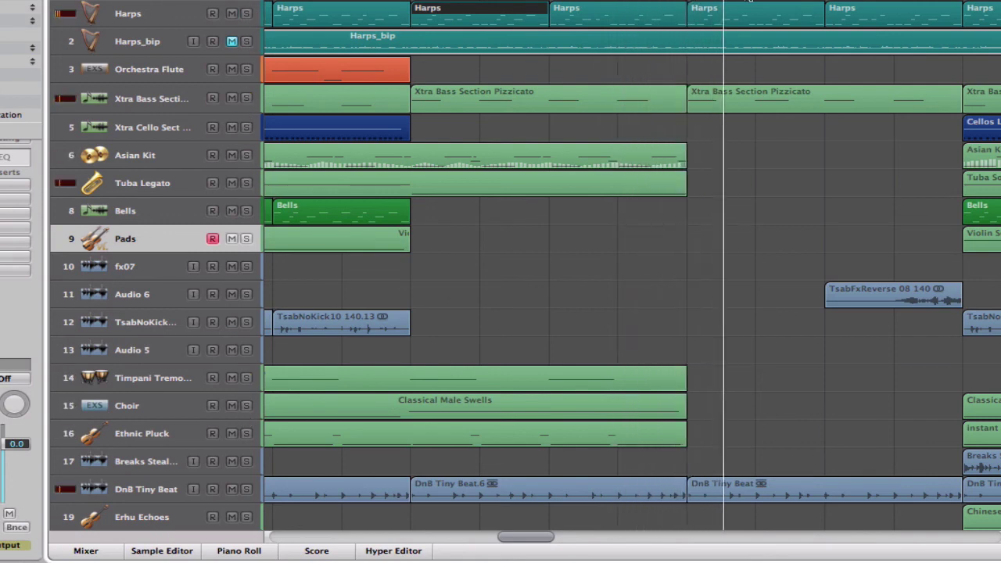
# Follow the playback through the TsabFxReverse region on Audio 6 into the full section with Breaks Stealth Beat and Chinese Erhu Violin.
pyautogui.scroll(-2, 803, 438)
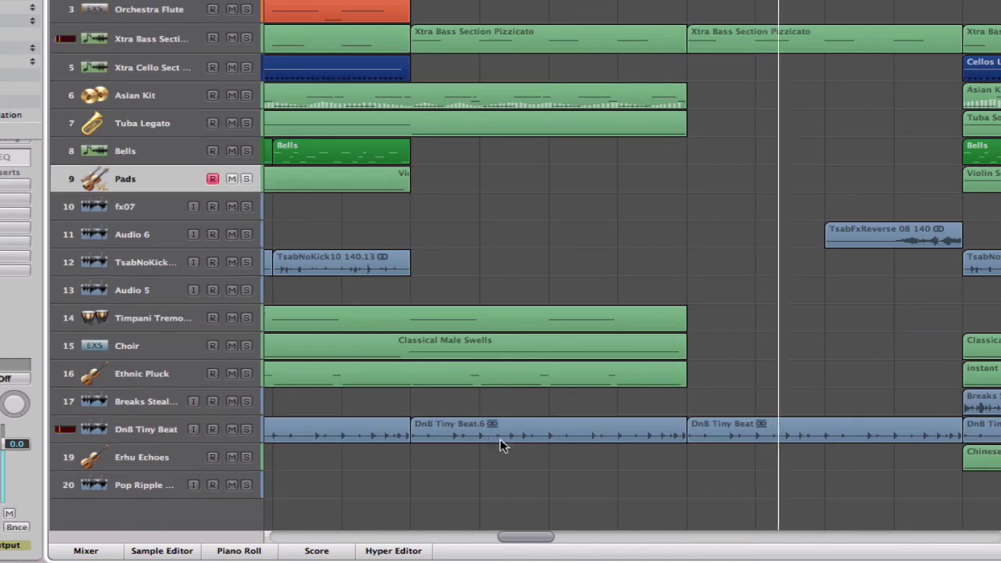
pyautogui.hscroll(5, 547, 407)
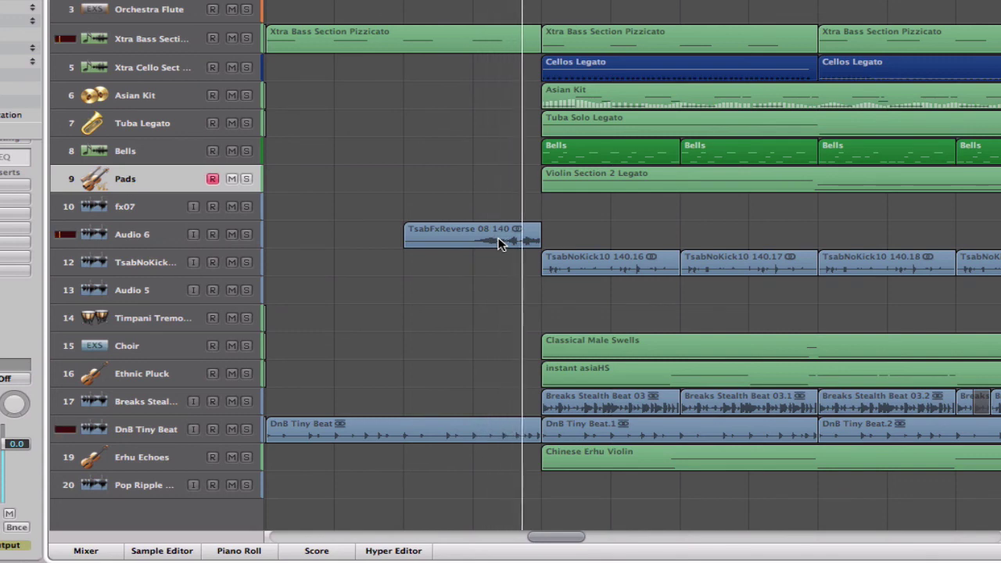
pyautogui.press('XF86AudioRaiseVolume')
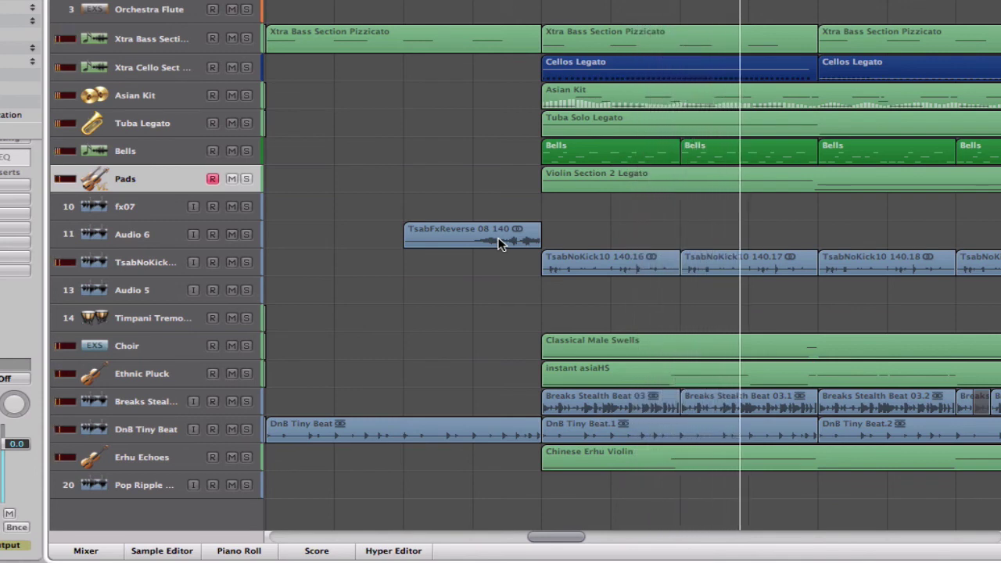
pyautogui.moveTo(569, 536); pyautogui.dragTo(580, 538)
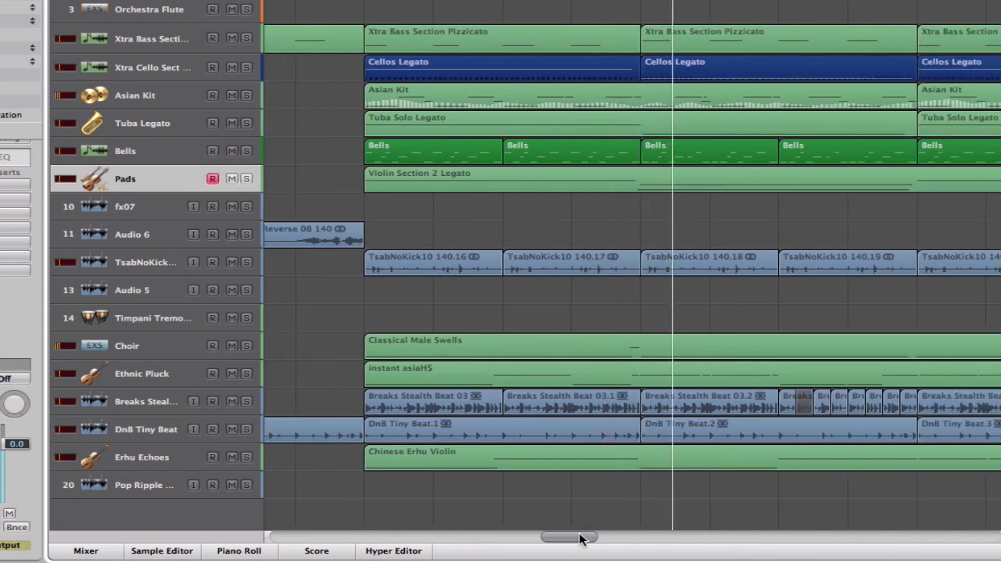
# Return to the start of the full section, compare it with the sparse passage before it, and replay the entry.
pyautogui.click(641, 176)
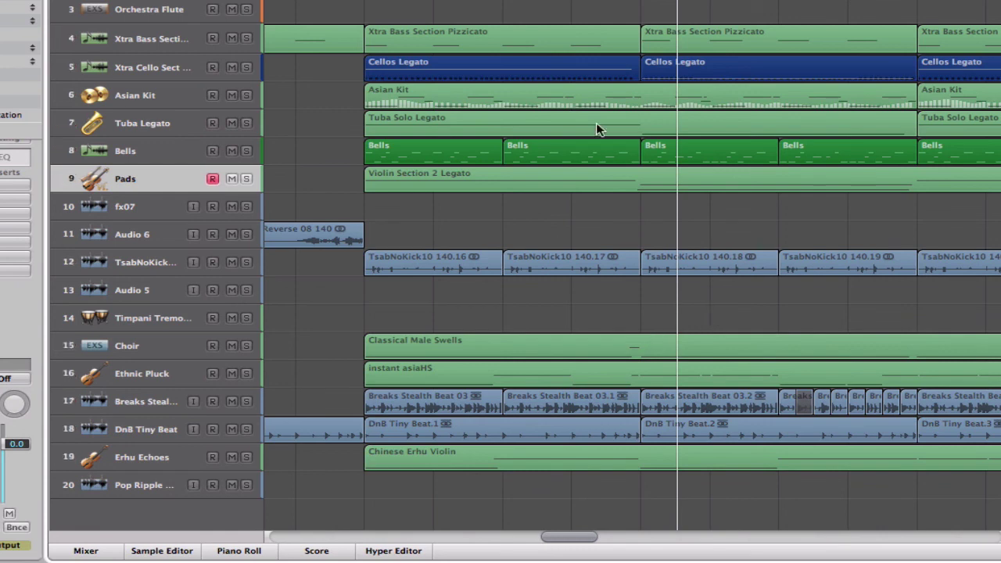
pyautogui.press('space')
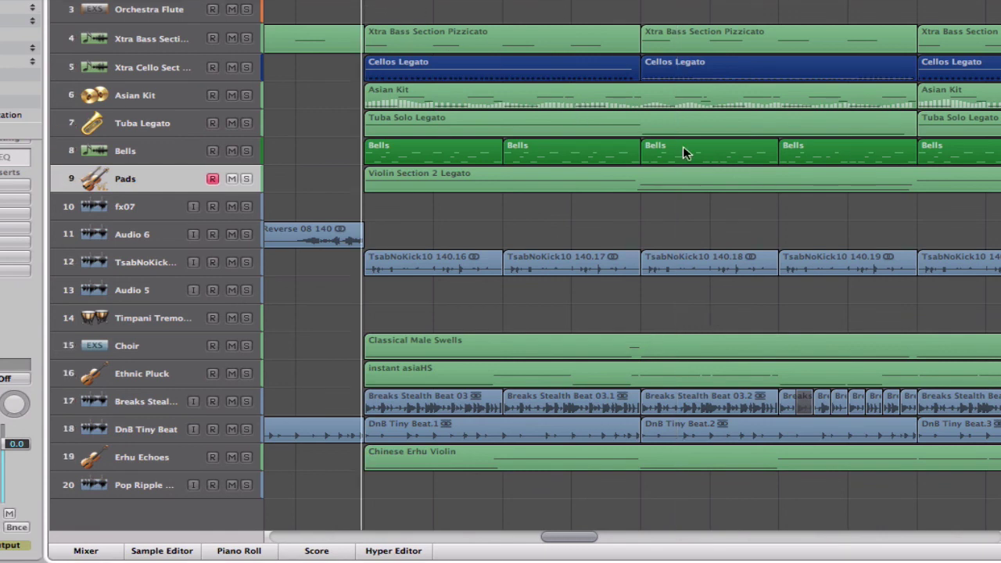
pyautogui.hscroll(1, 579, 540)
pyautogui.moveTo(579, 540); pyautogui.dragTo(556, 539)
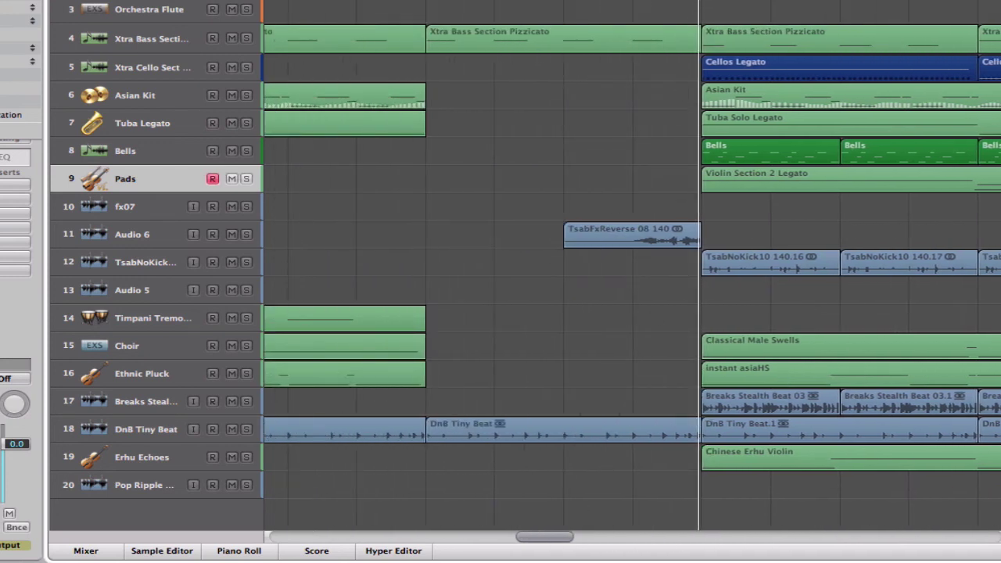
pyautogui.press('space')
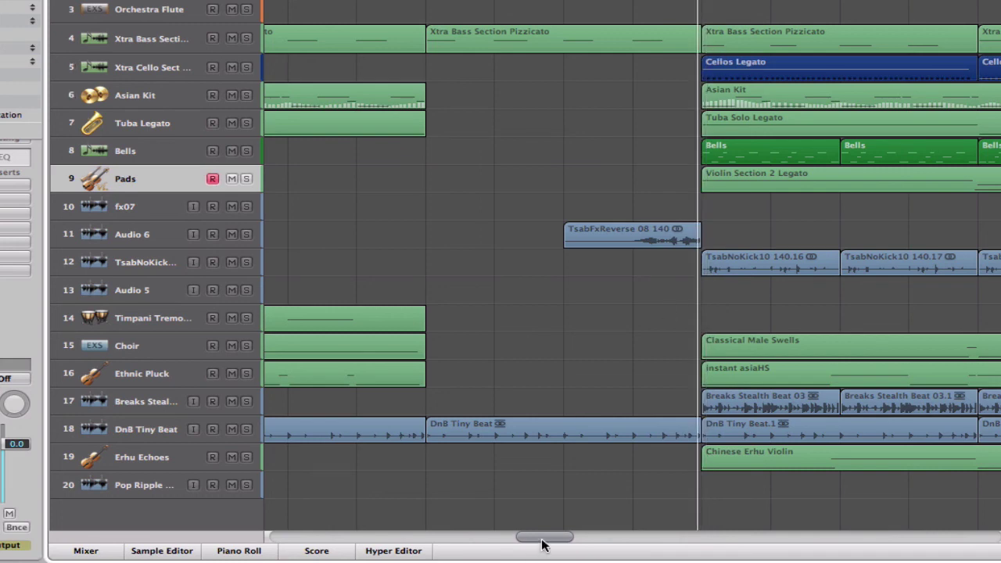
pyautogui.moveTo(543, 541)
pyautogui.mouseDown()
pyautogui.moveTo(504, 543)
pyautogui.moveTo(557, 529)
pyautogui.mouseUp()
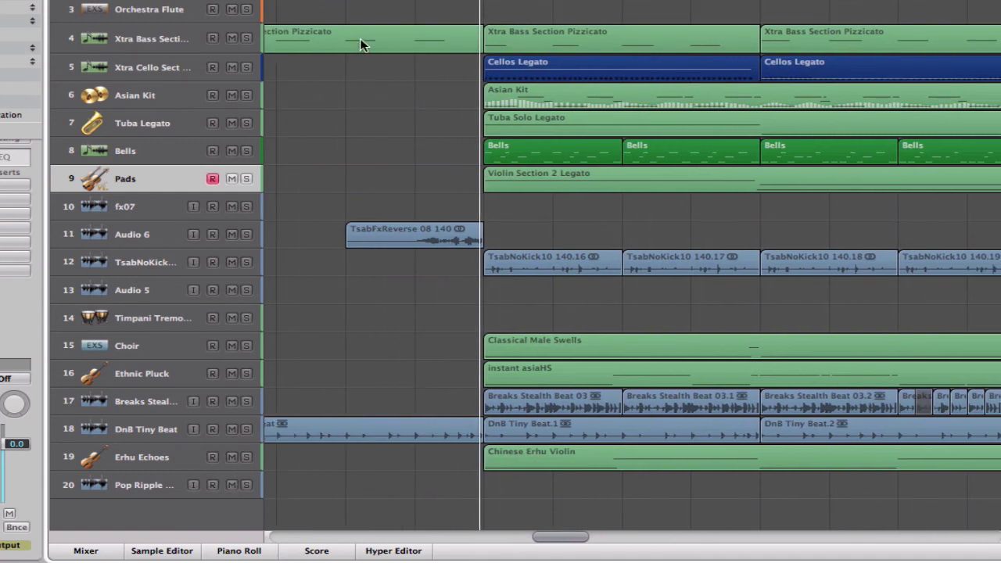
pyautogui.press('space')
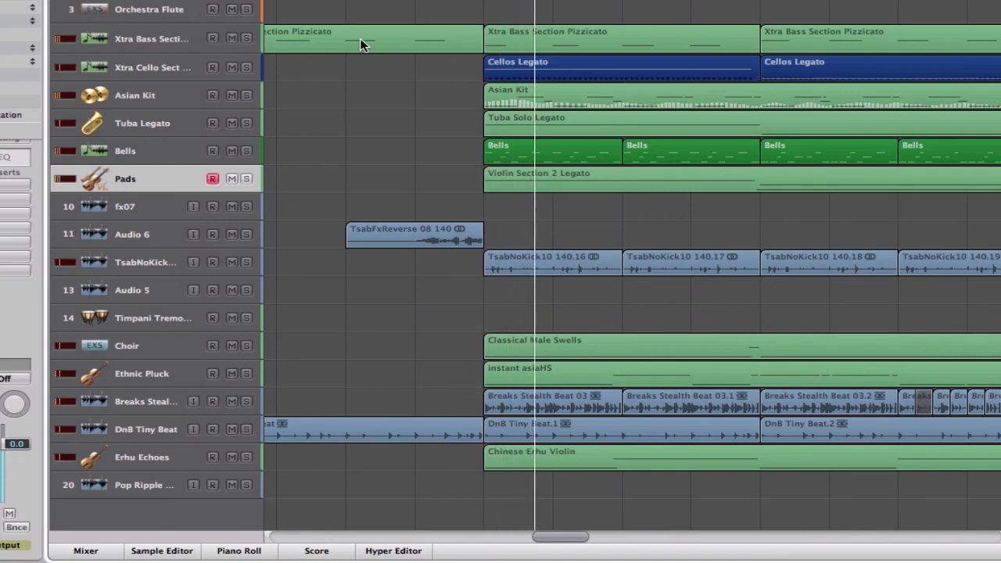
# Examine the Chinese Erhu Violin notes in the Piano Roll pitch by pitch from C4, and return the playhead to the TsabFxReverse region.
pyautogui.doubleClick(493, 460)
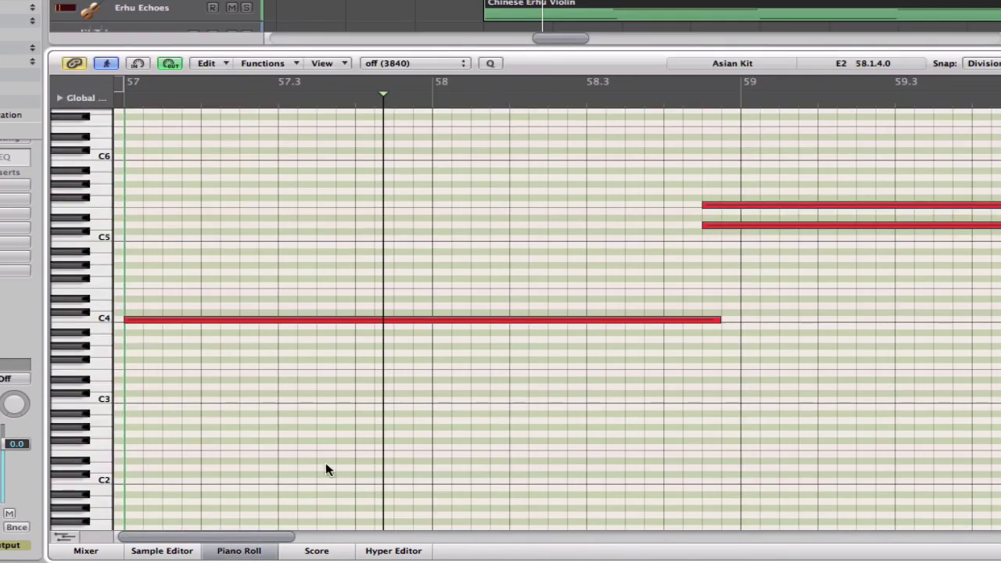
pyautogui.click(102, 321)
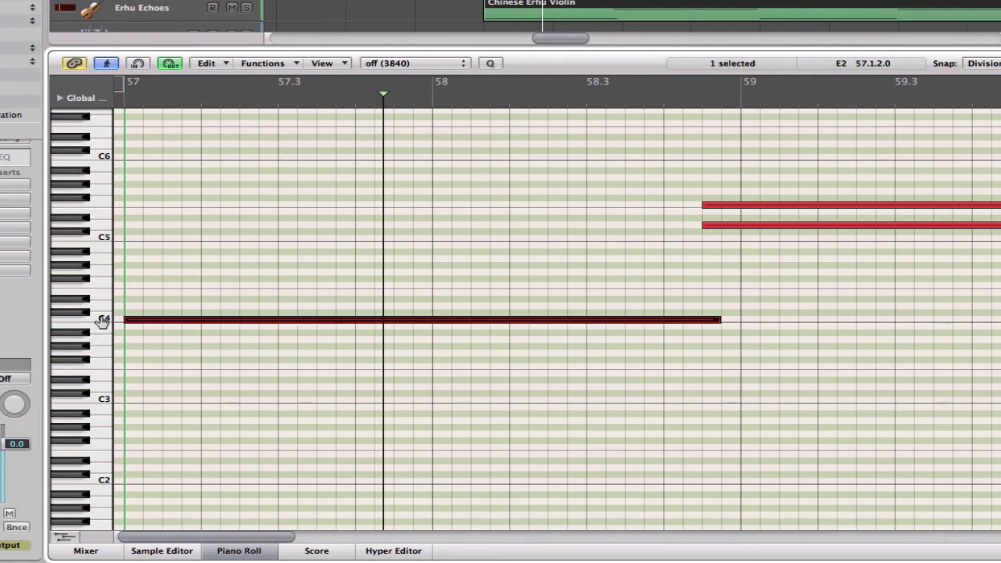
pyautogui.click(100, 230)
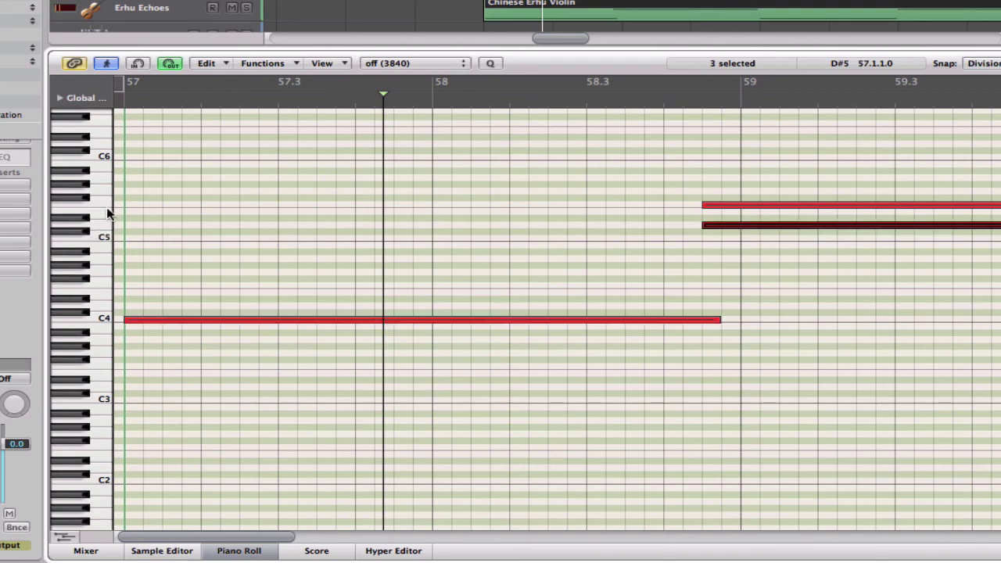
pyautogui.click(108, 209)
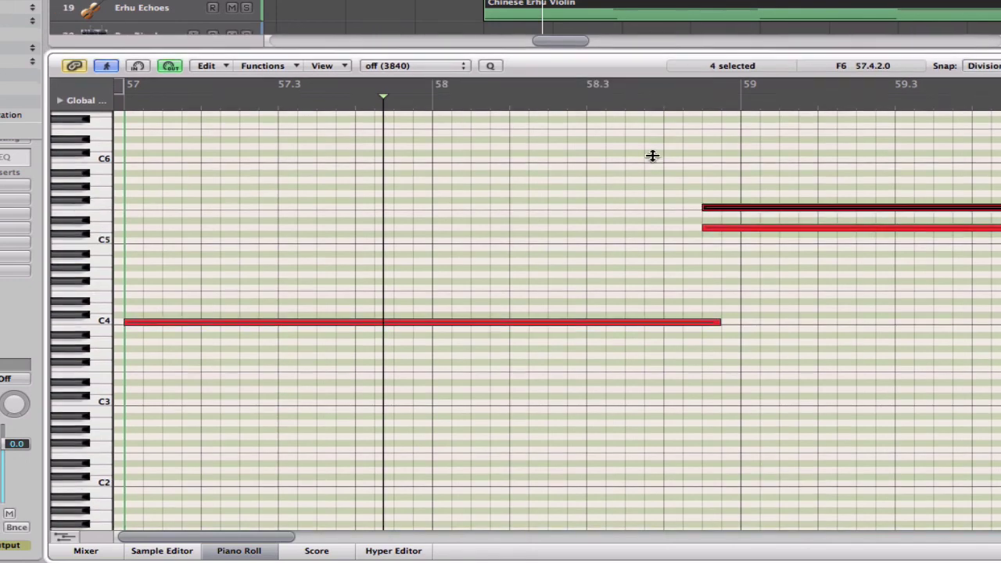
pyautogui.press('p')
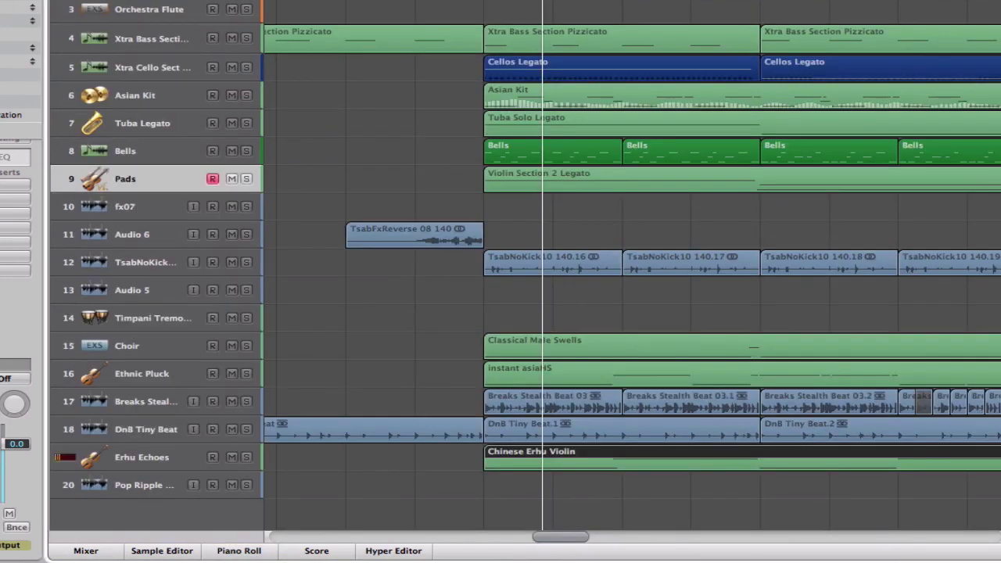
pyautogui.click(420, 4)
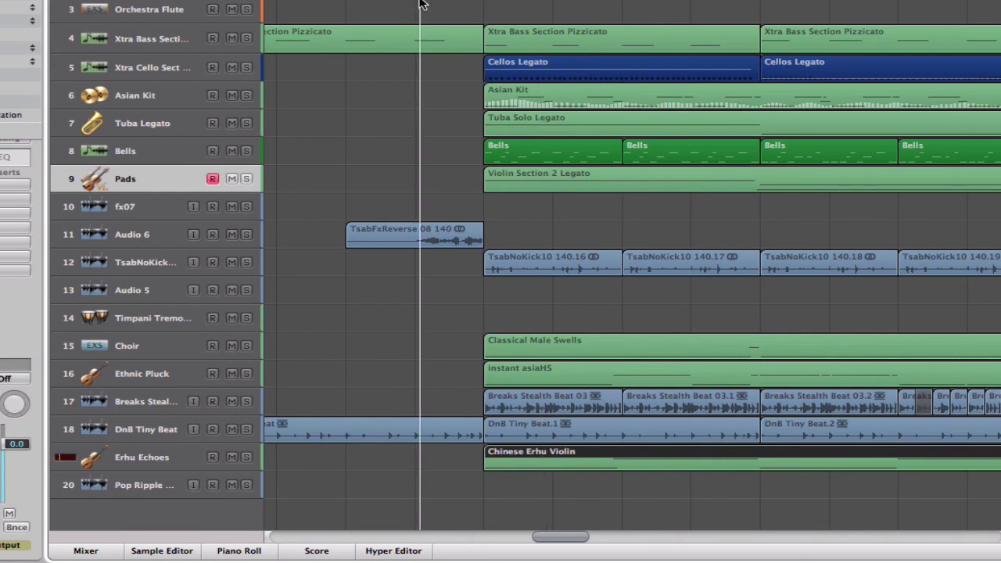